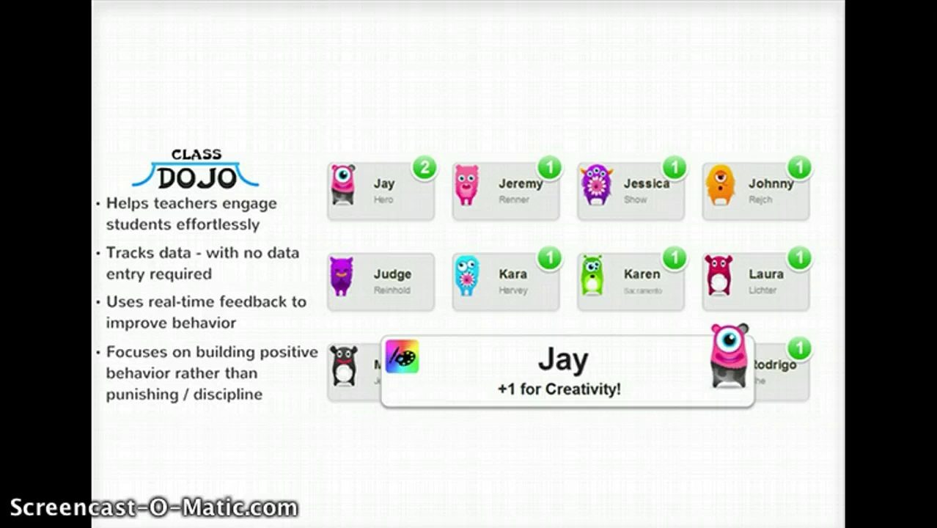
Advance the Prezi through the parent-sharing, engagement and computer slides to the in-class progress slide
left_click(168, 493)
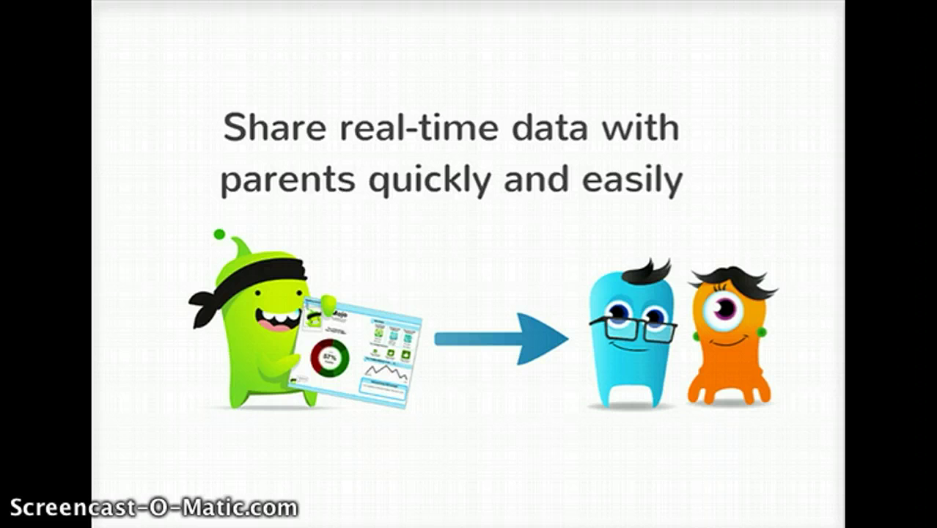
key("Right")
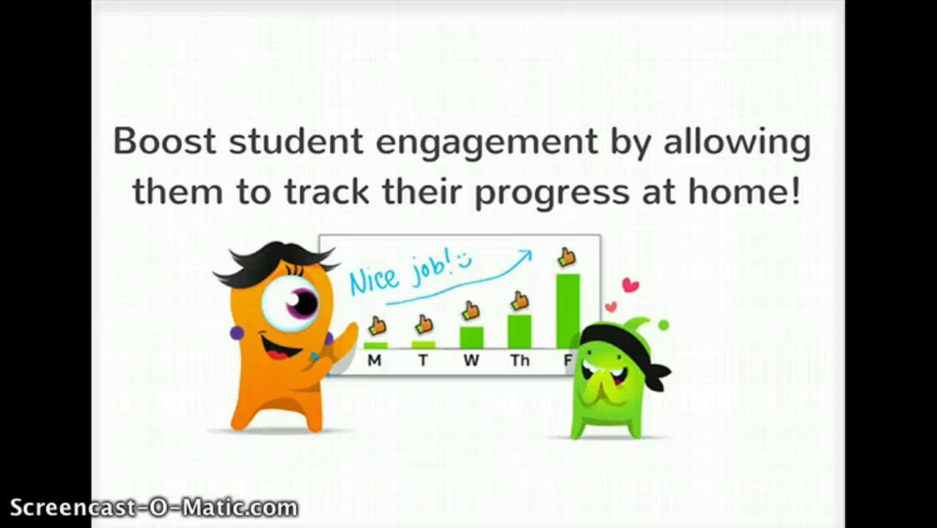
key("Right")
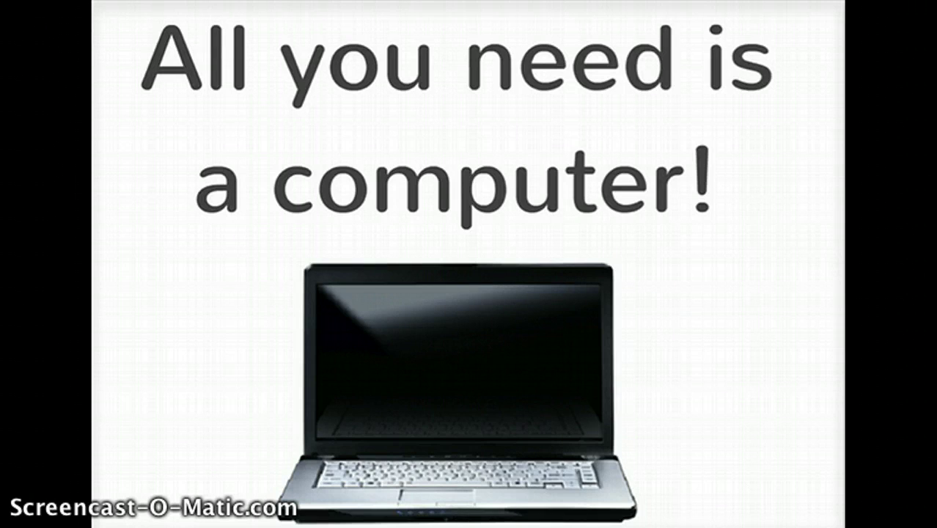
key("Right")
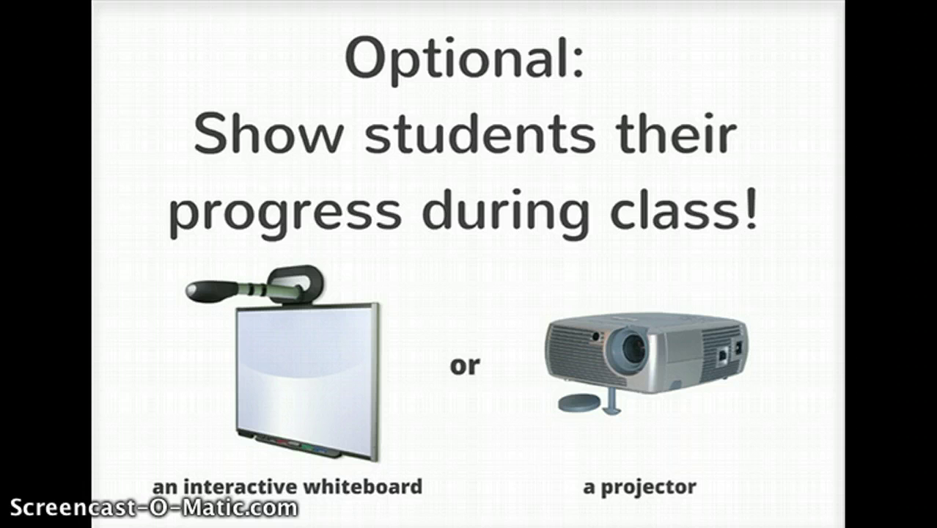
Advance past the smartphone and tablet slide to the final 'Let me show you how it works!' slide
key("Right")
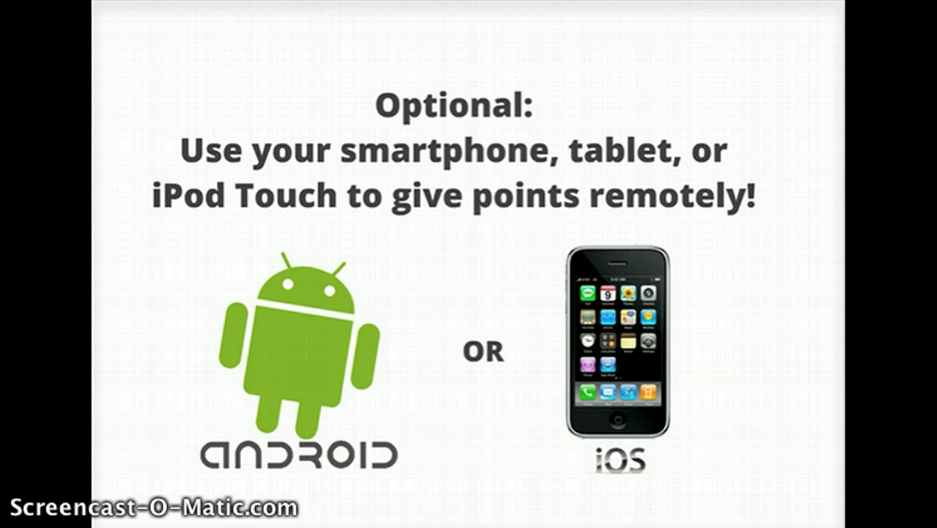
key("Right")
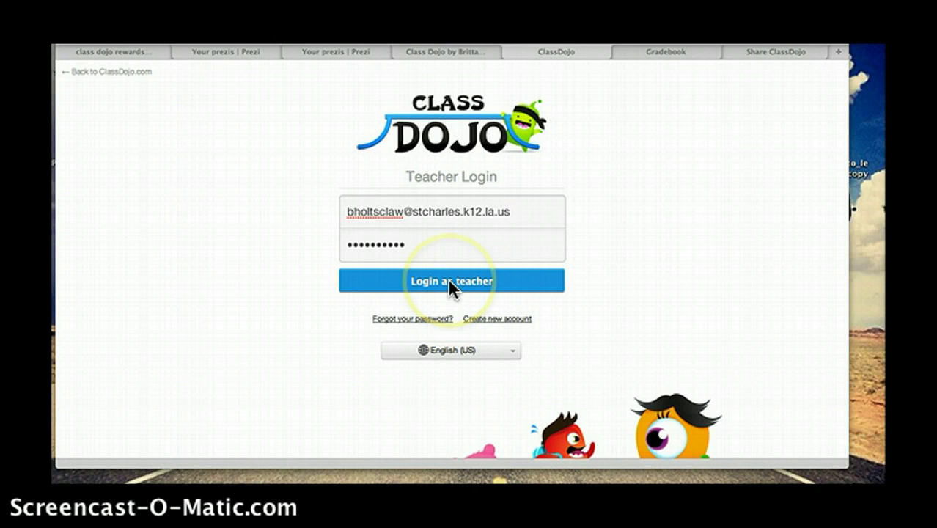
Log in as teacher without saving the password, start 5th Period, and choose Add students > Copy/paste list
left_click(448, 279)
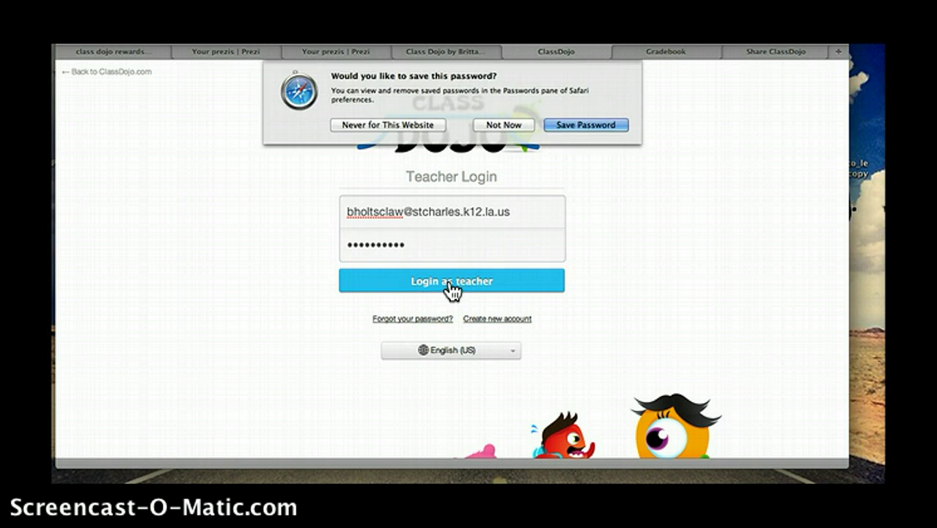
left_click(508, 125)
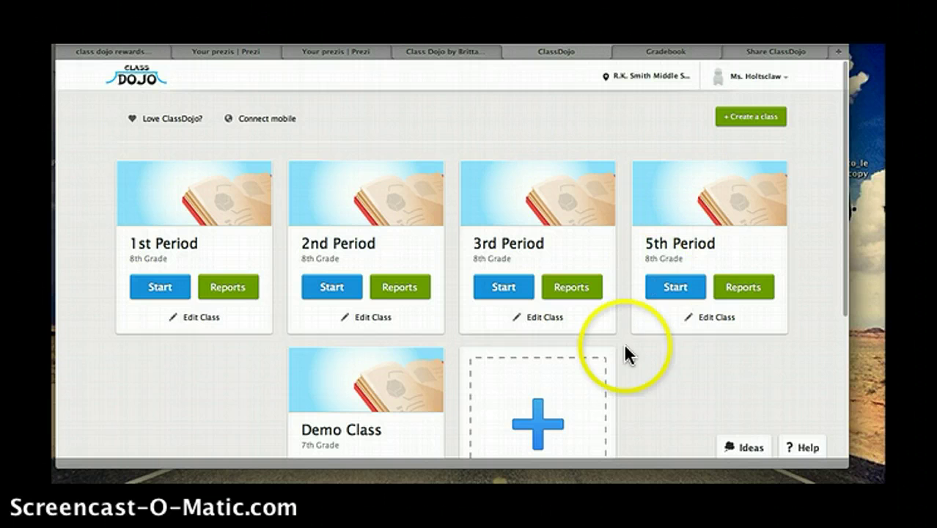
left_click(664, 288)
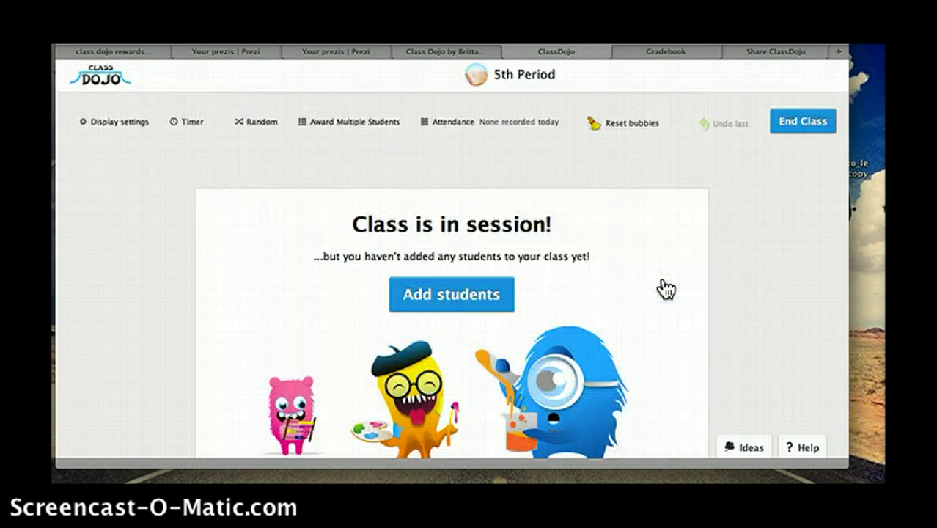
scroll(393, 396, "down", 3)
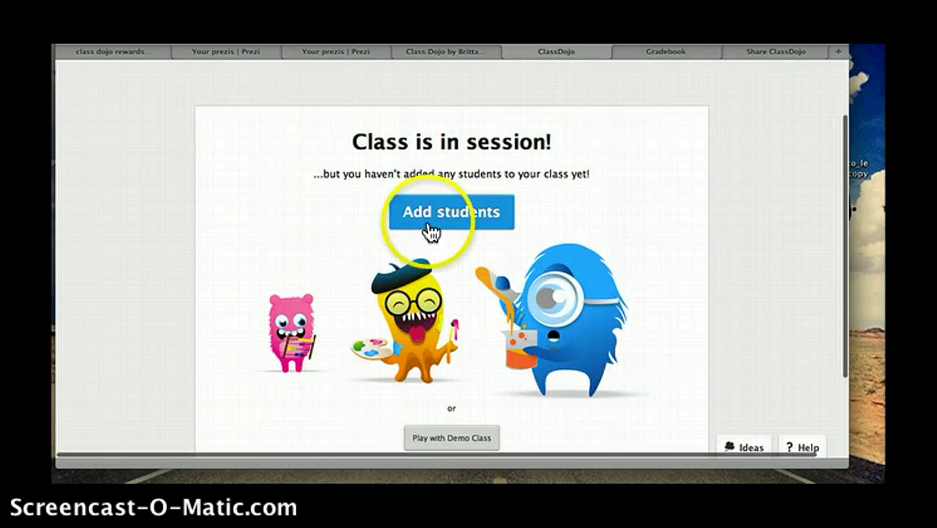
left_click(431, 232)
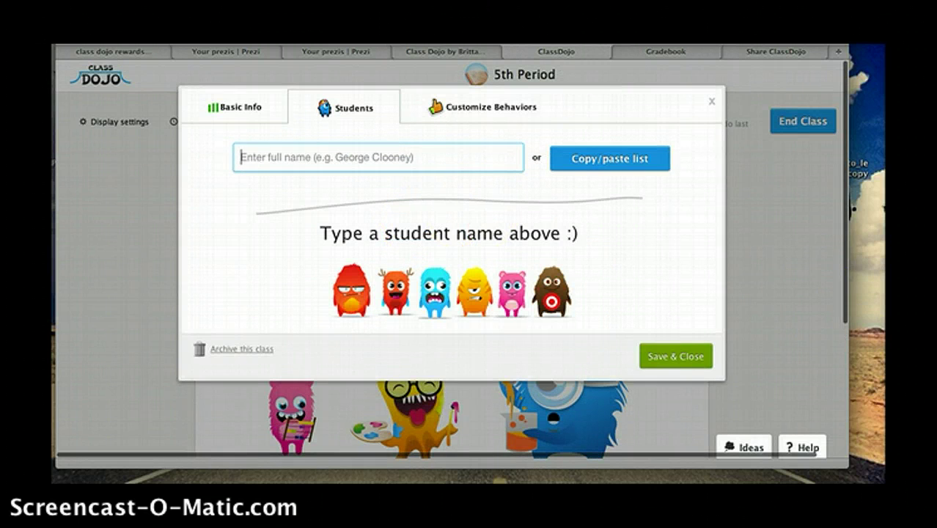
left_click(614, 160)
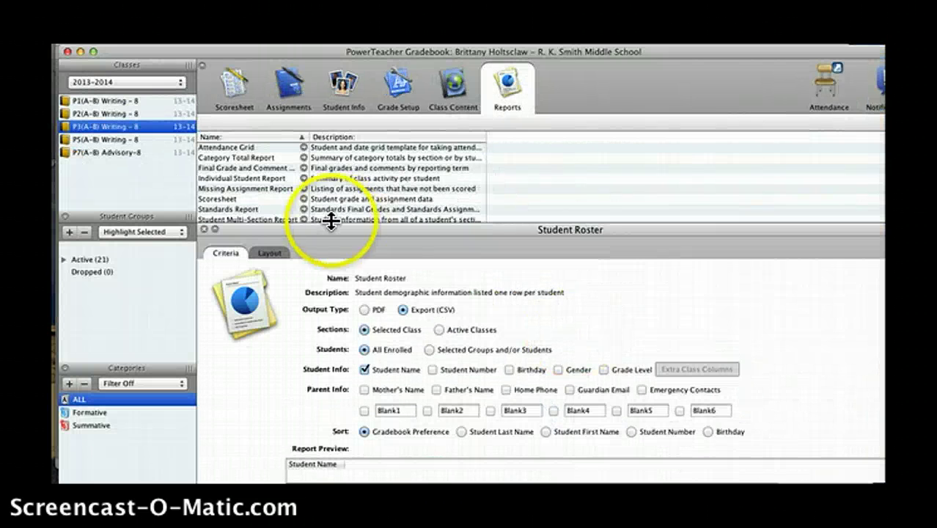
Switch the gradebook to the P5(A-B) Writing - 8 class and re-enter the account password
left_click(143, 138)
left_click(556, 317)
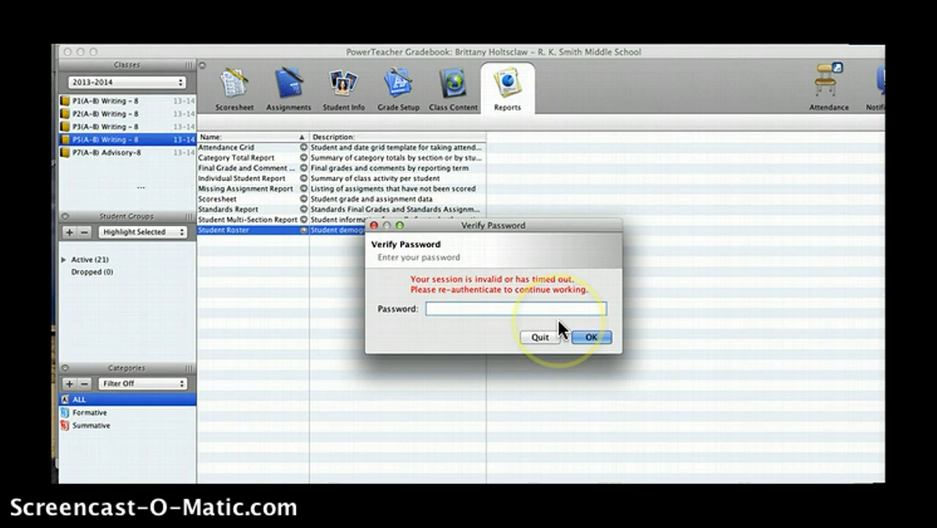
type("••••••")
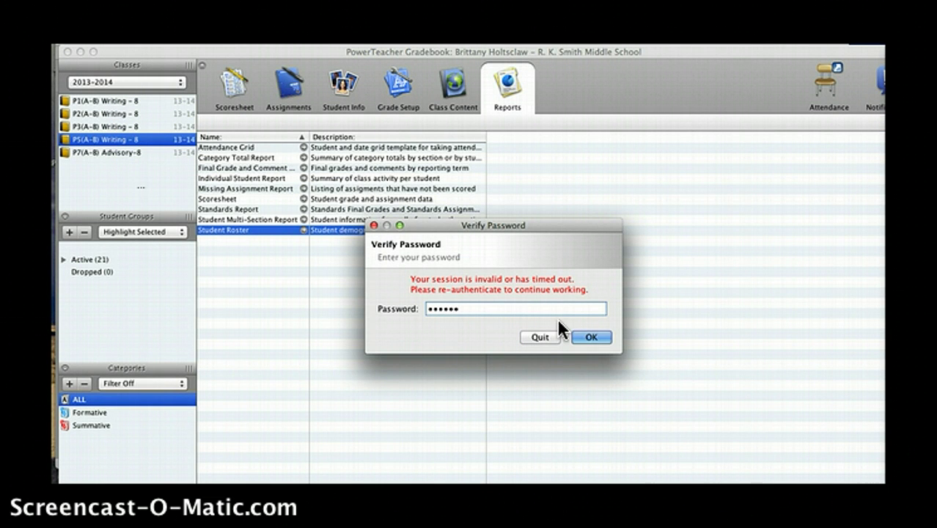
type("•••••")
left_click(590, 336)
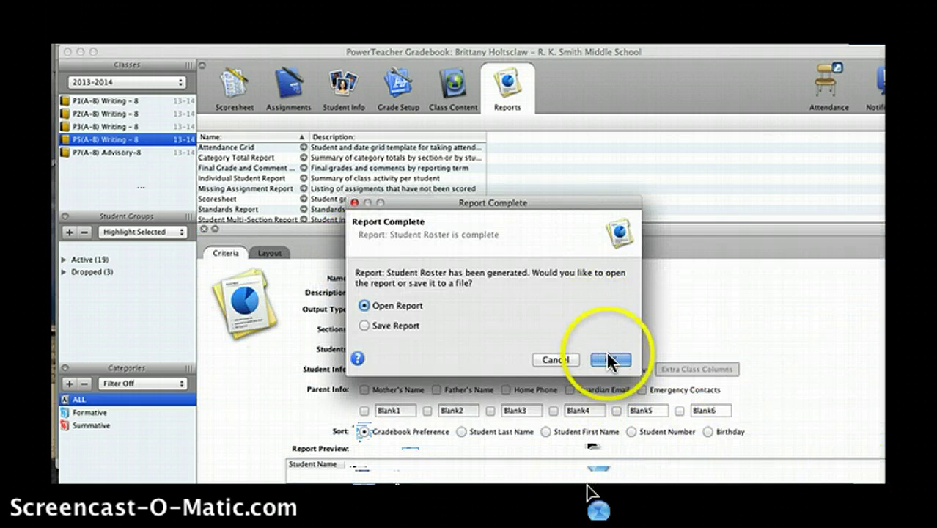
Open the Student Roster report and copy the student names from column A
left_click(609, 357)
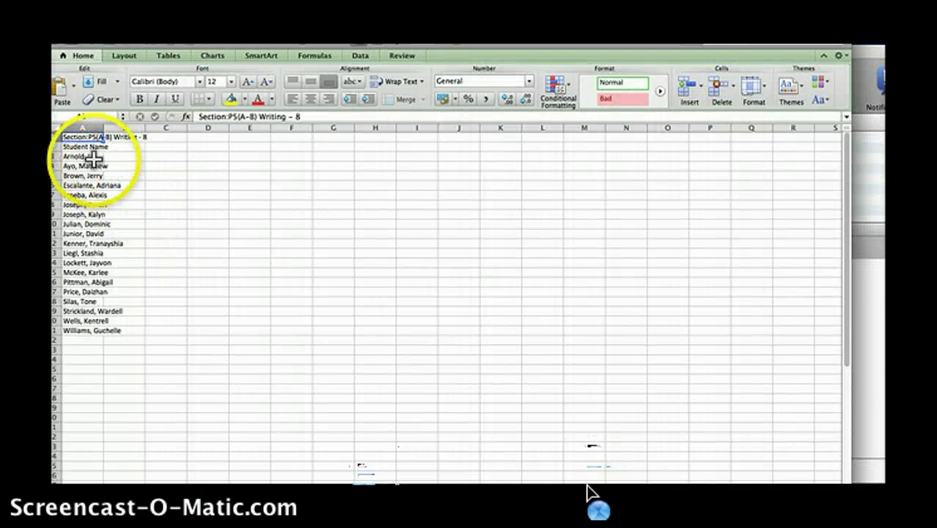
left_click_drag(88, 157, 90, 332)
left_click(106, 79)
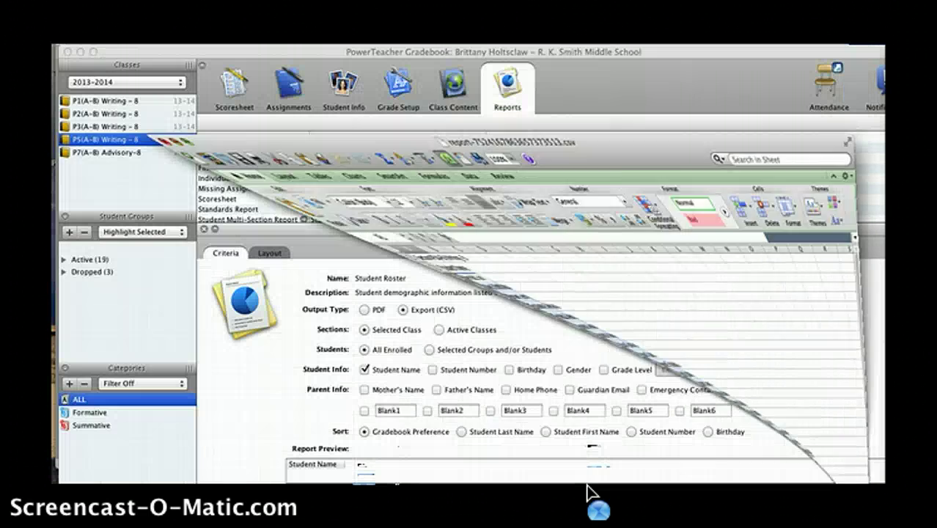
left_click(81, 52)
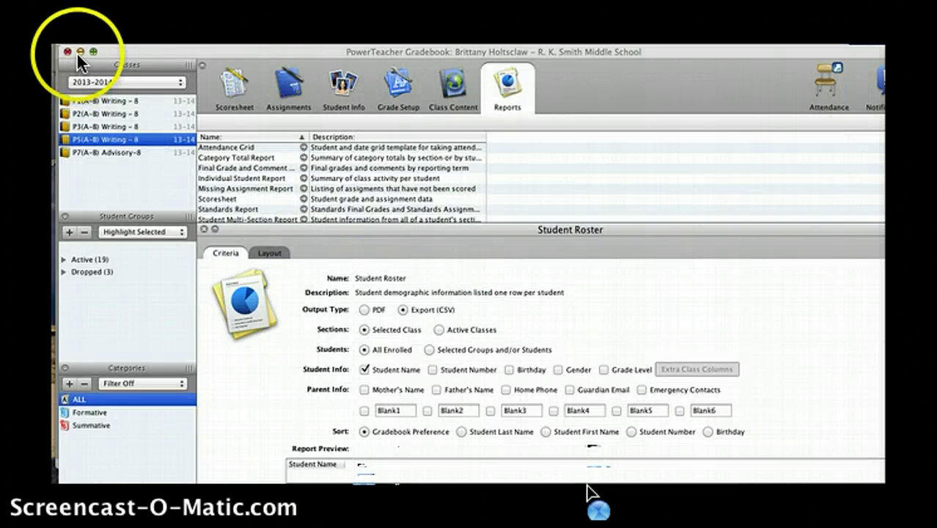
Paste the copied names into 5th Period's student list, save, and review the new avatar cards
left_click(272, 243)
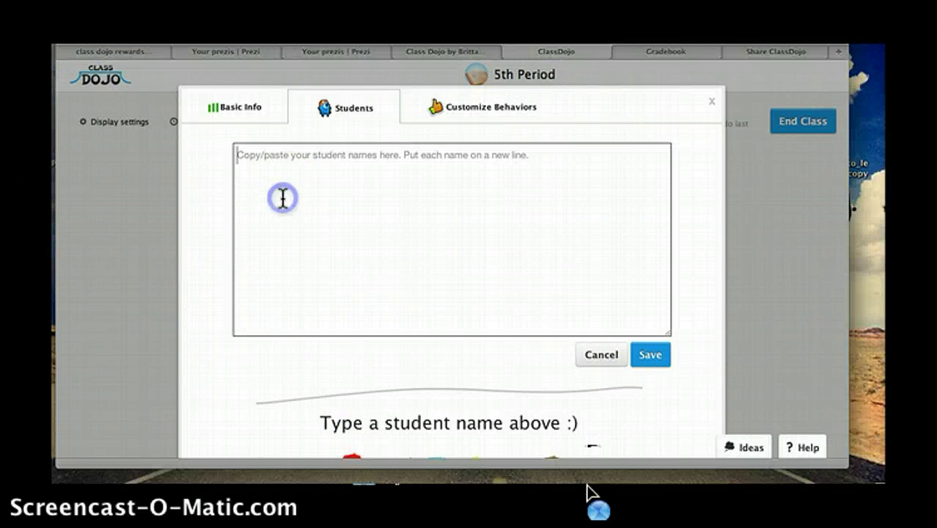
key("super+v")
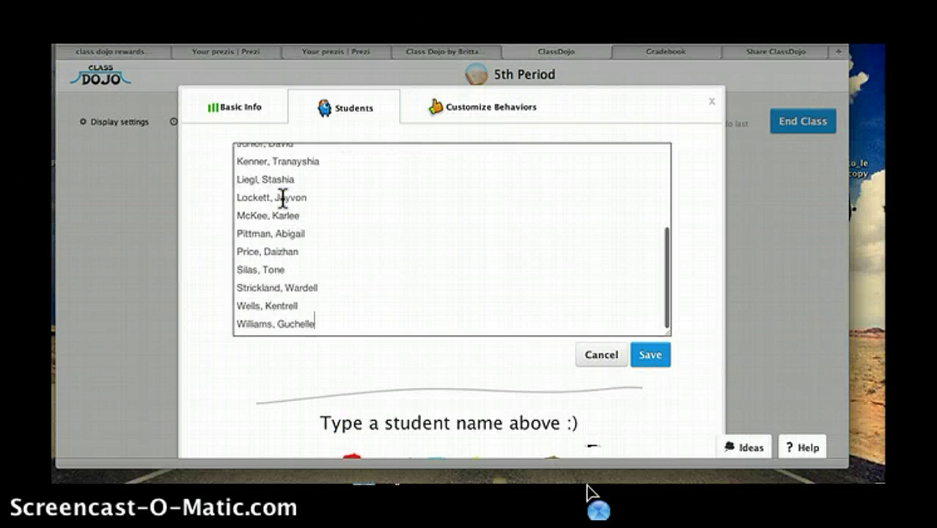
left_click(645, 358)
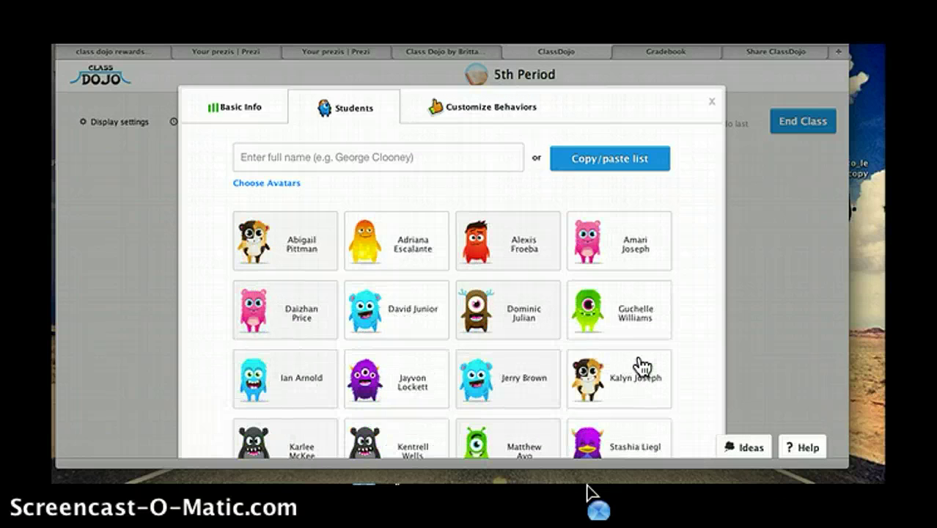
scroll(642, 365, "down", 5)
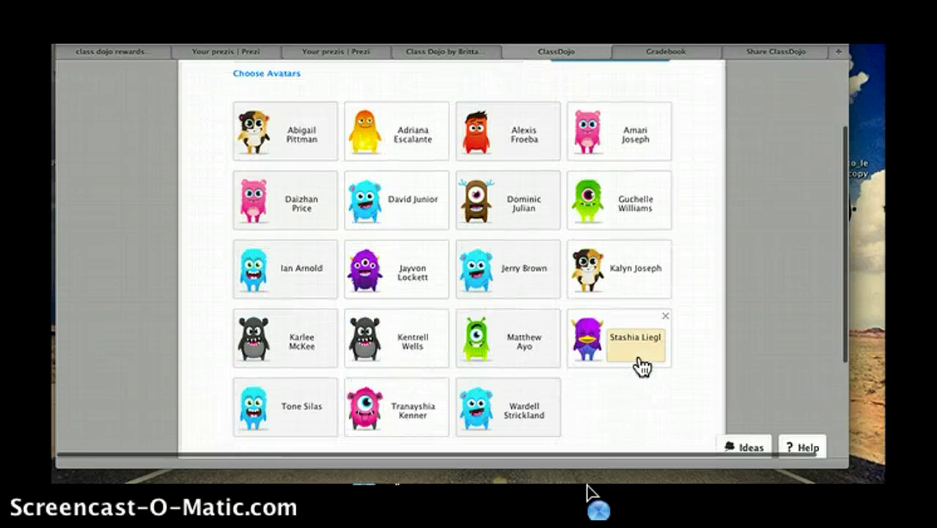
scroll(642, 365, "up", 5)
left_click(466, 115)
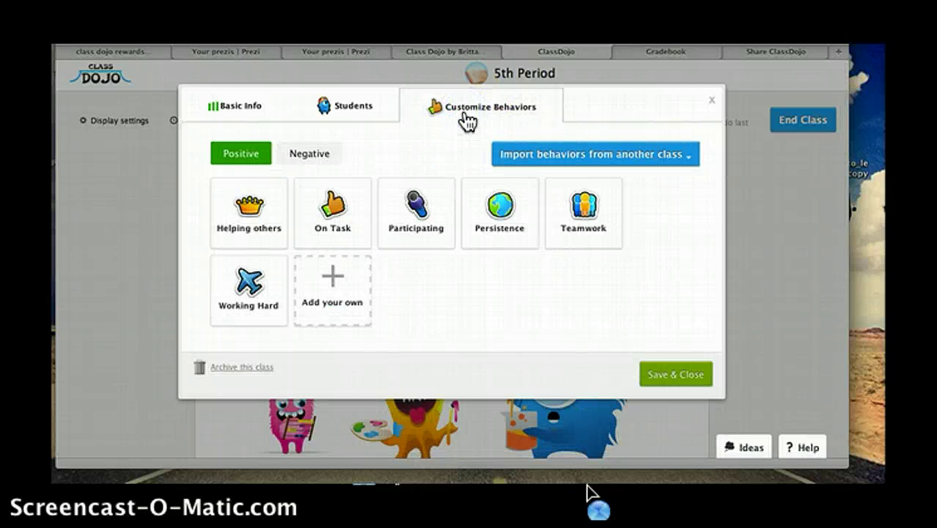
Replace 5th Period's behaviors with the set imported from 1st Period, then review the negative behaviors
left_click(314, 160)
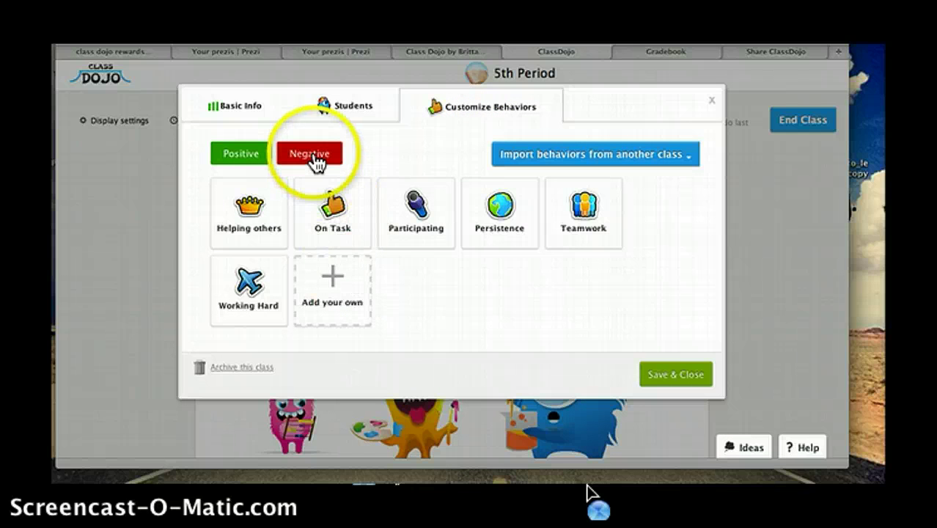
left_click(623, 157)
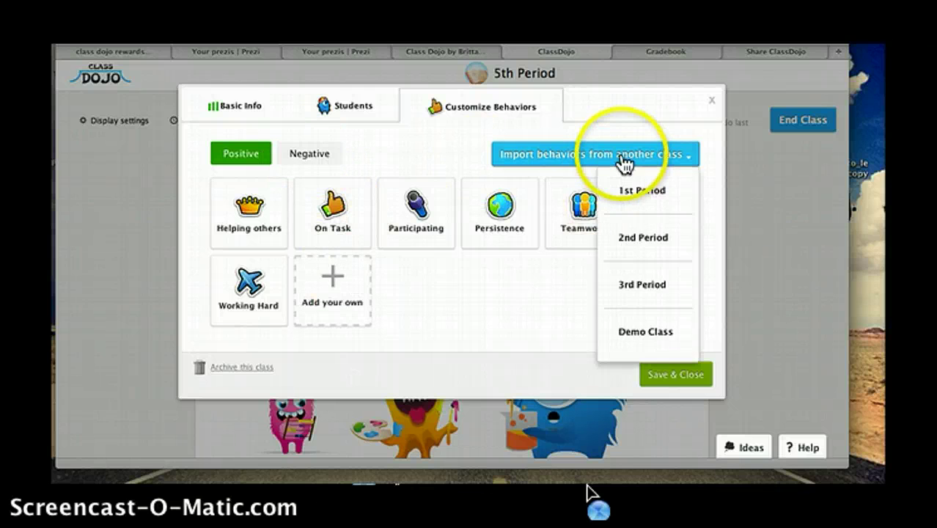
left_click(639, 194)
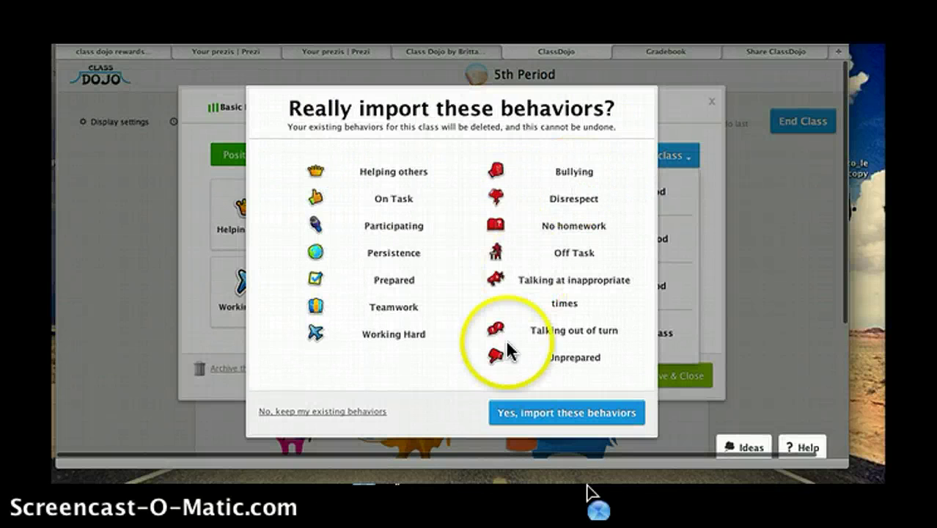
left_click(551, 415)
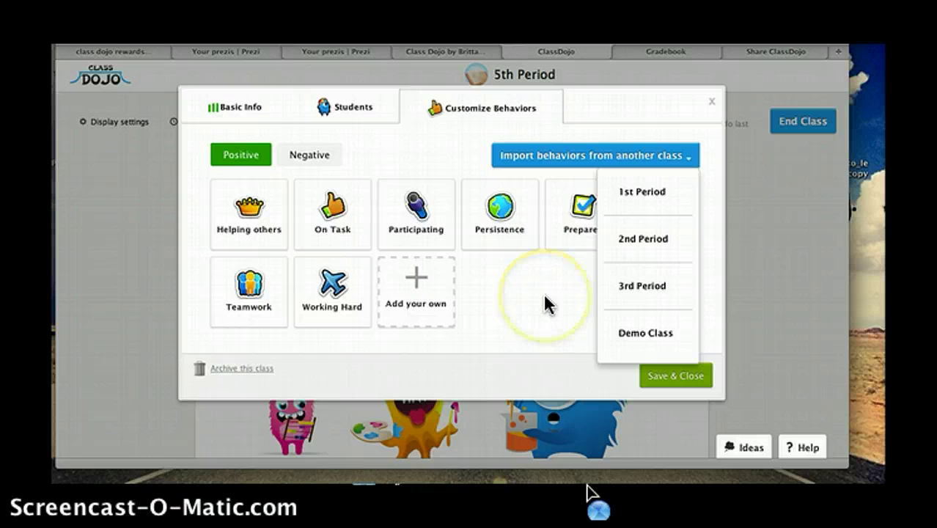
left_click(293, 162)
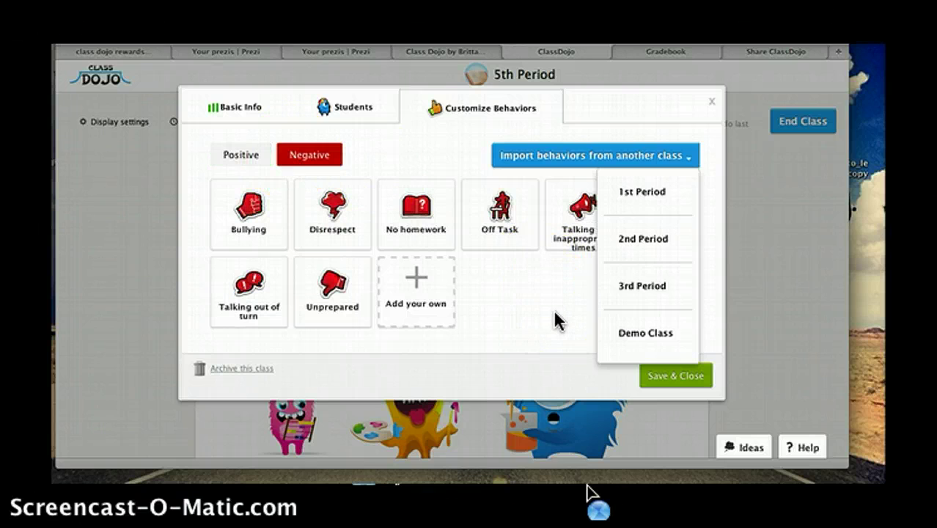
Save the behavior settings and open the printable student invitation code sheets
left_click(659, 377)
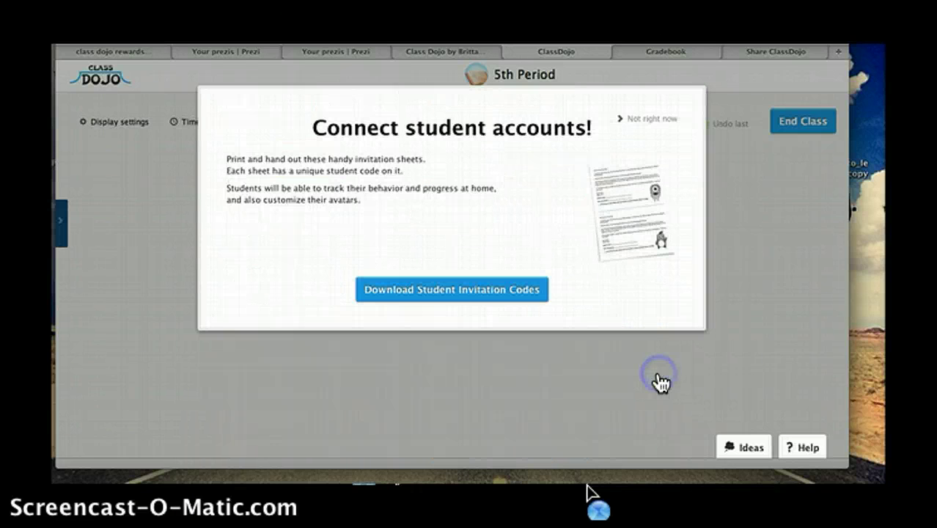
left_click(593, 354)
left_click(471, 291)
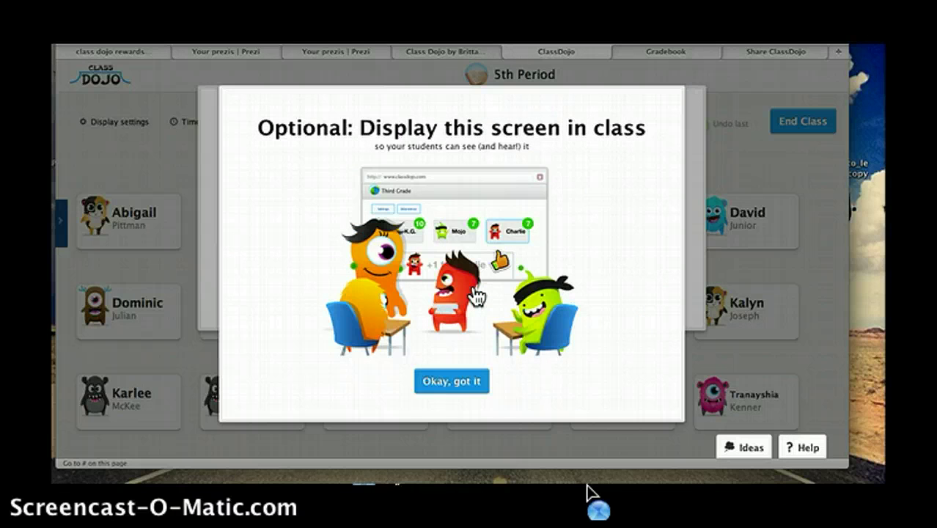
left_click(442, 389)
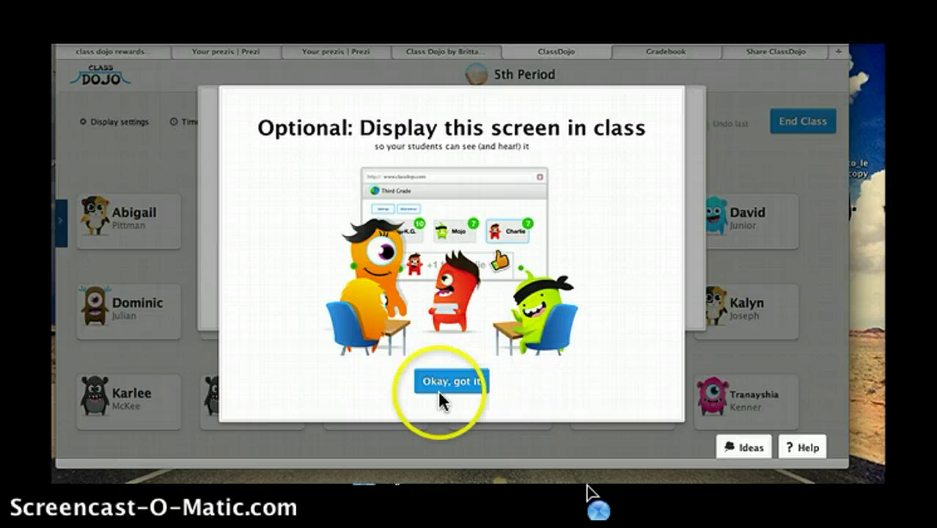
left_click(480, 286)
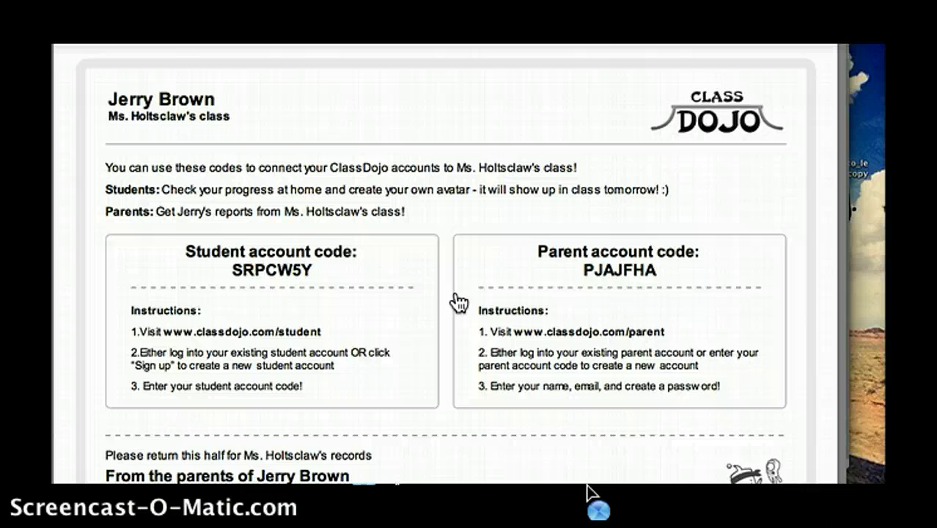
Scroll through the invitation code sheets, close them, and skip connecting student accounts
scroll(458, 302, "down", 1)
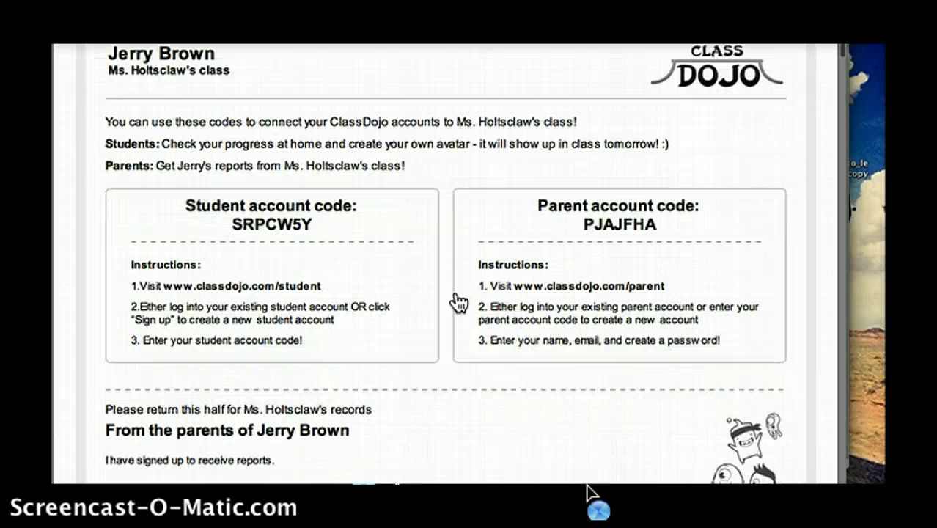
scroll(458, 302, "down", 10)
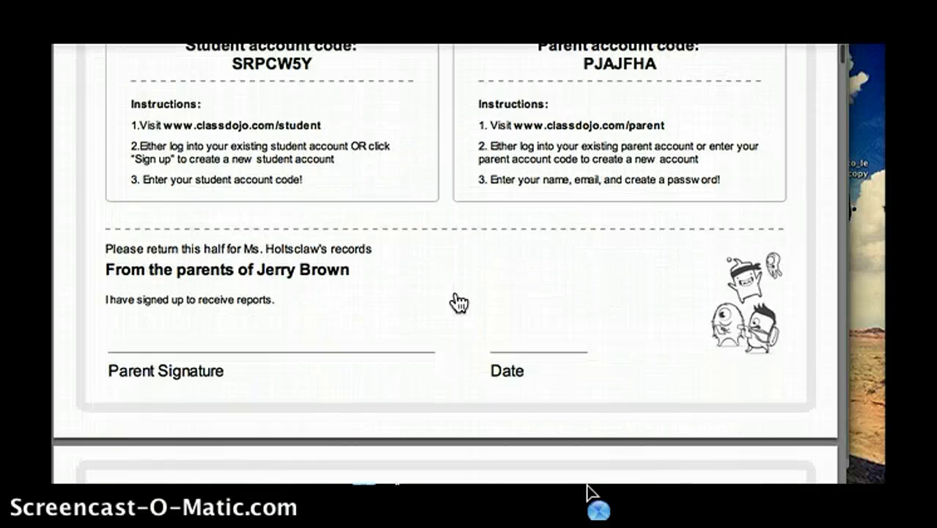
scroll(458, 302, "up", 7)
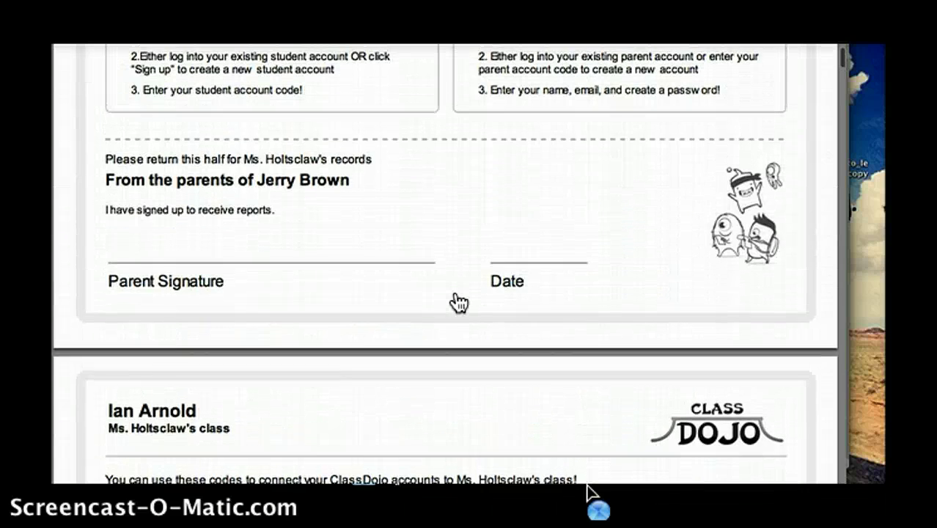
left_click(28, 45)
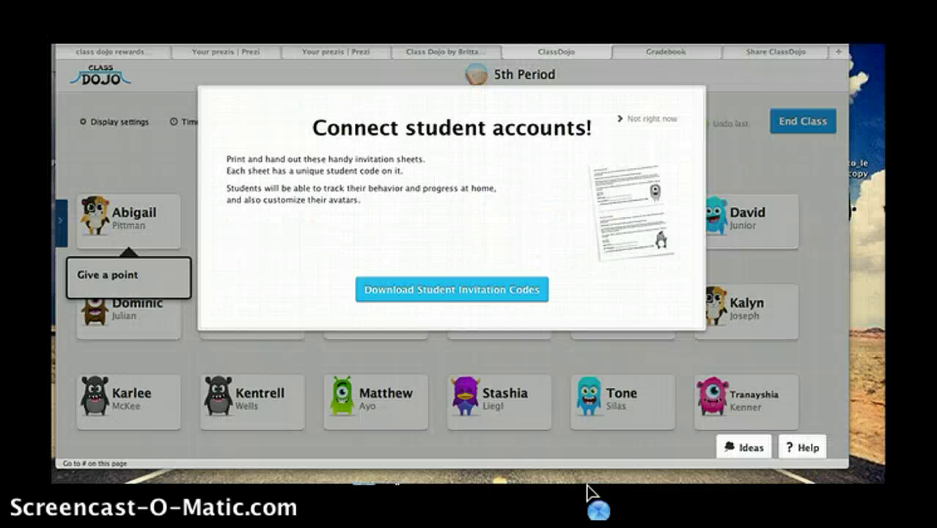
left_click(471, 277)
left_click(643, 119)
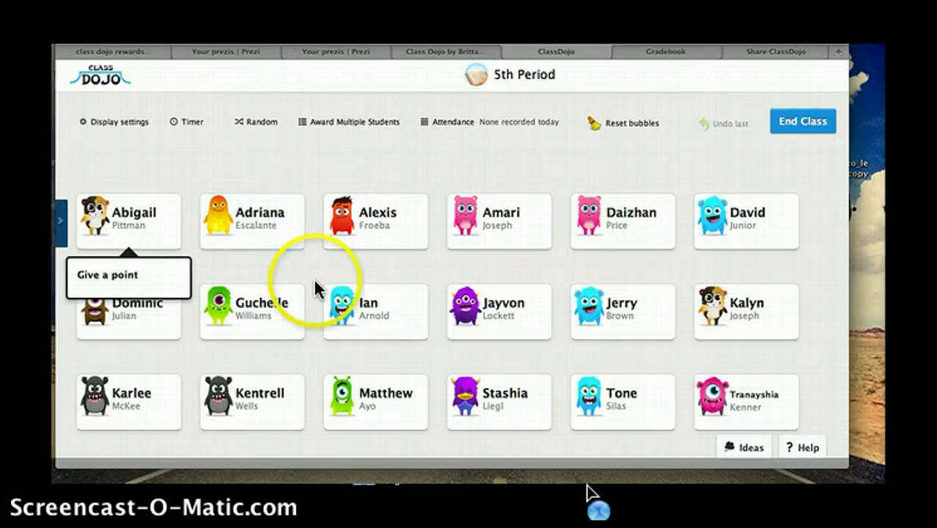
Award the first roster student +1 for On Task, then deduct 1 for Off Task from the Negative list
left_click(149, 235)
left_click(149, 235)
left_click(422, 196)
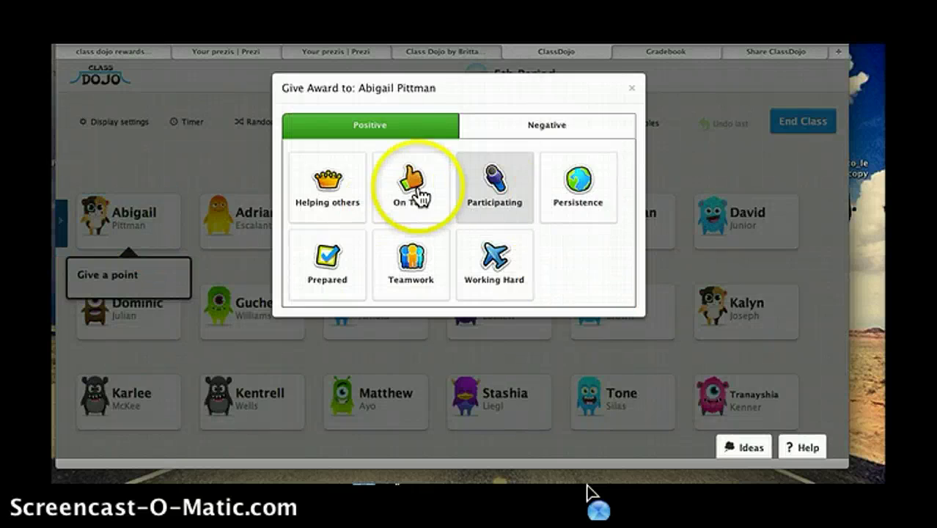
left_click(147, 228)
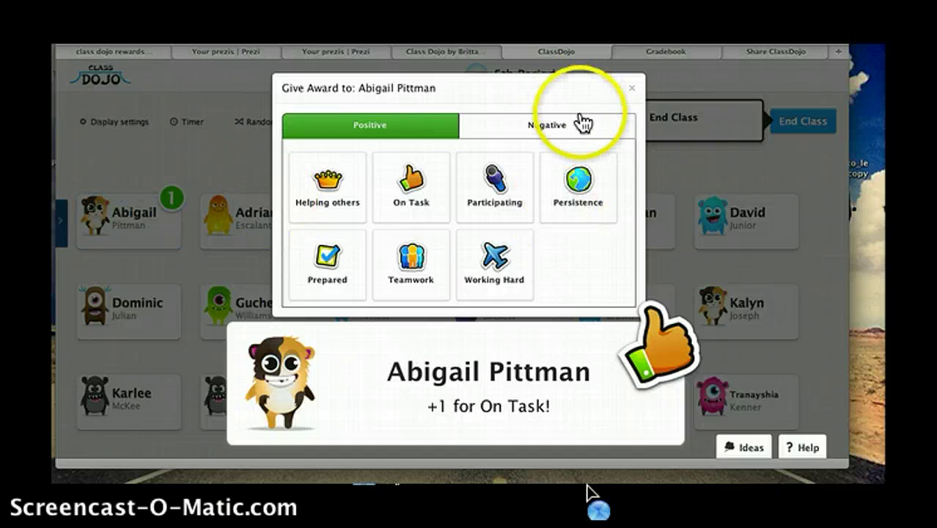
left_click(579, 119)
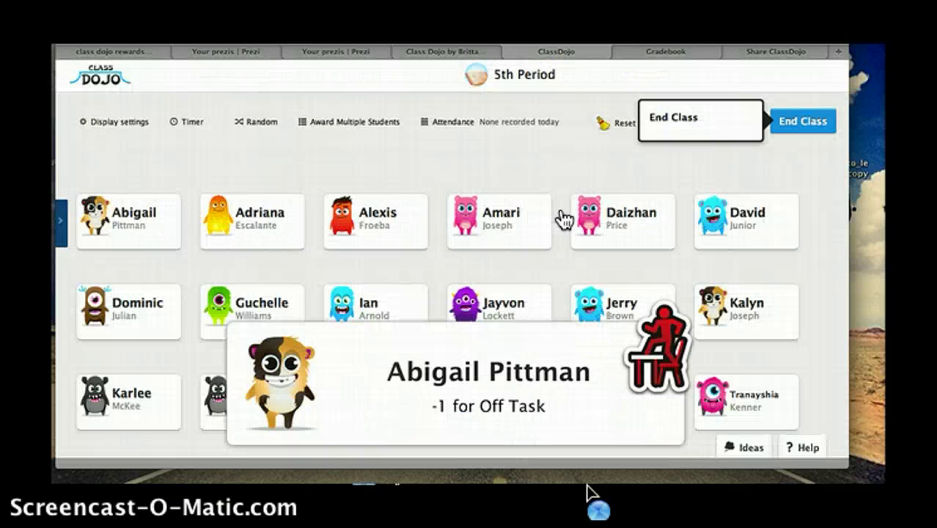
left_click(440, 122)
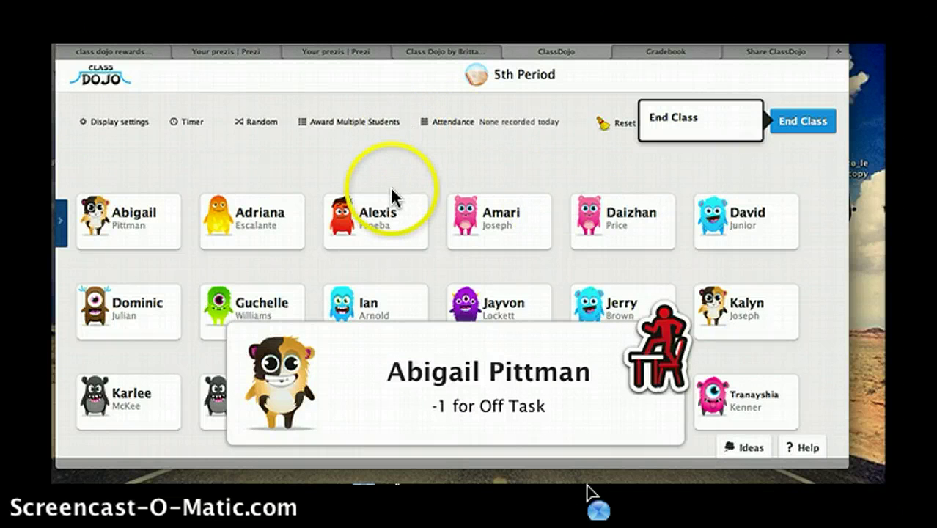
Run a 5:00 countdown timer, hide it, then use Random to pick a student
left_click(189, 123)
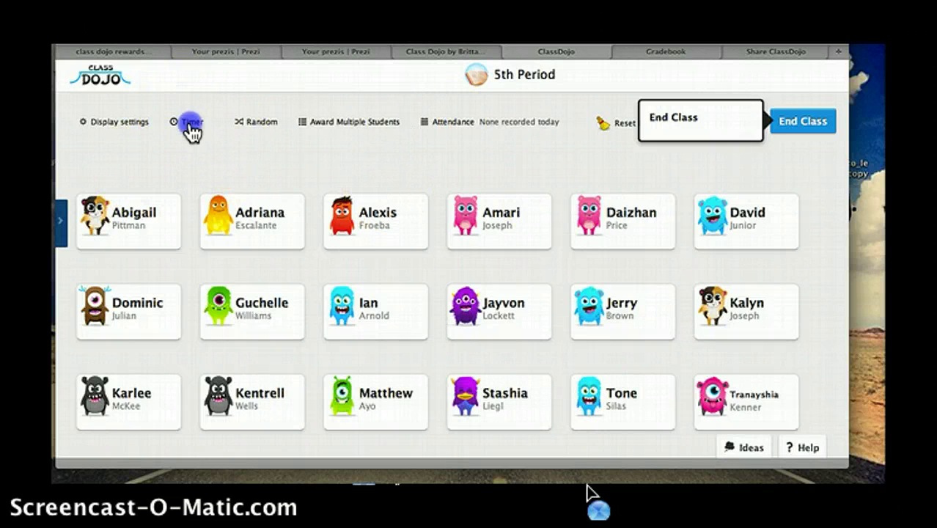
left_click(490, 267)
left_click(453, 235)
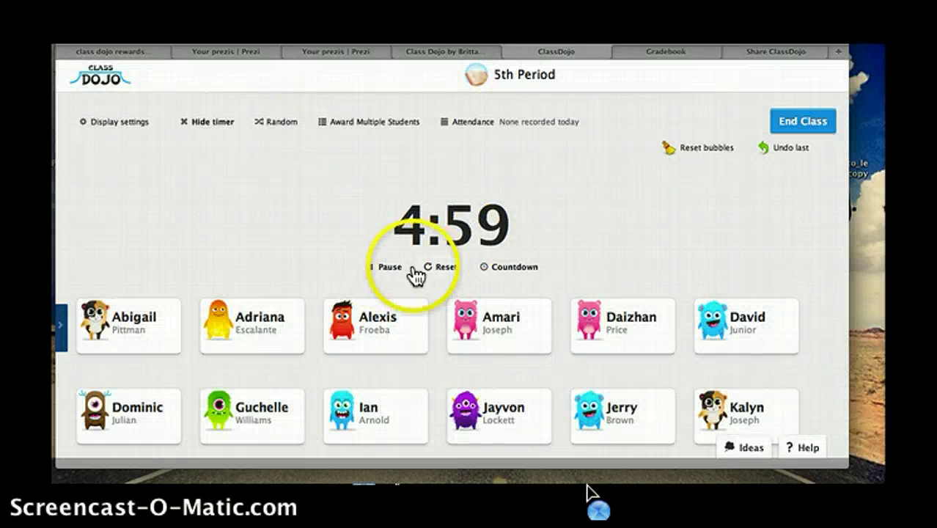
left_click(183, 121)
left_click(264, 125)
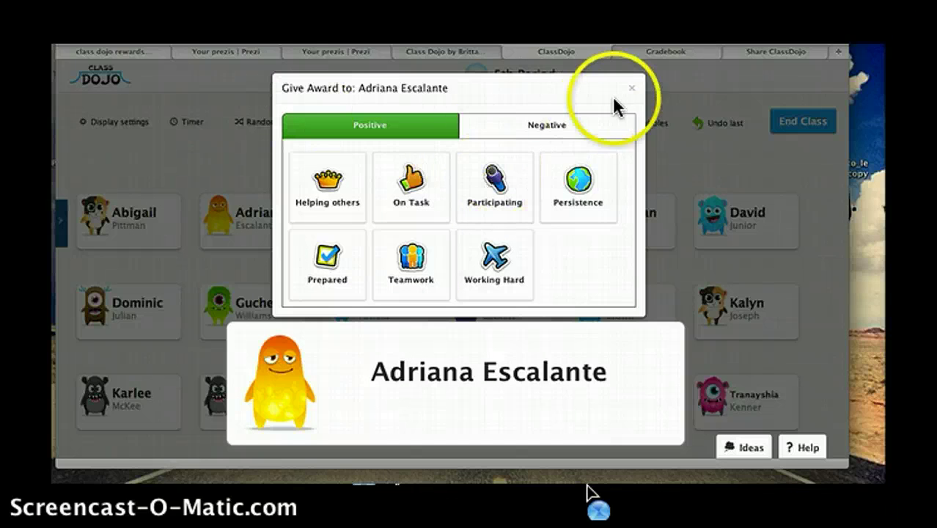
Award the random student +1 for Participating, then reverse it with Undo last
left_click(517, 180)
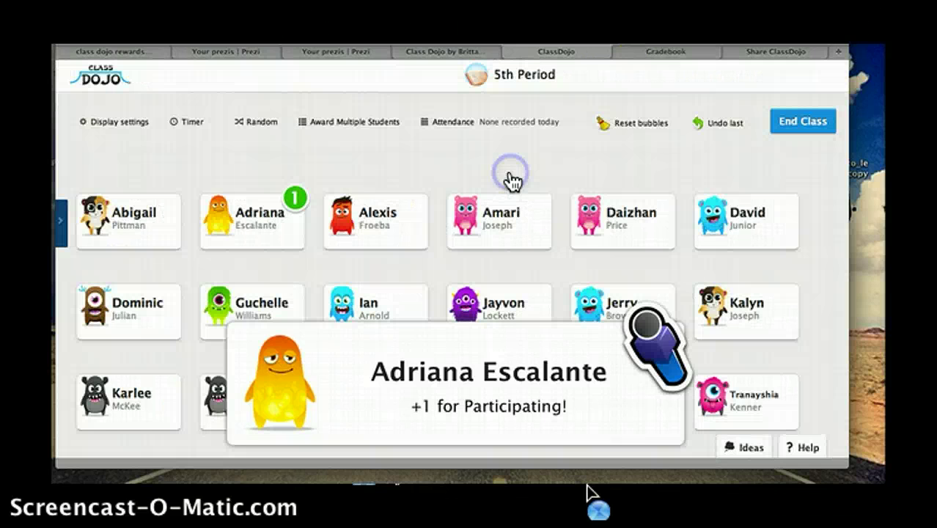
left_click(714, 126)
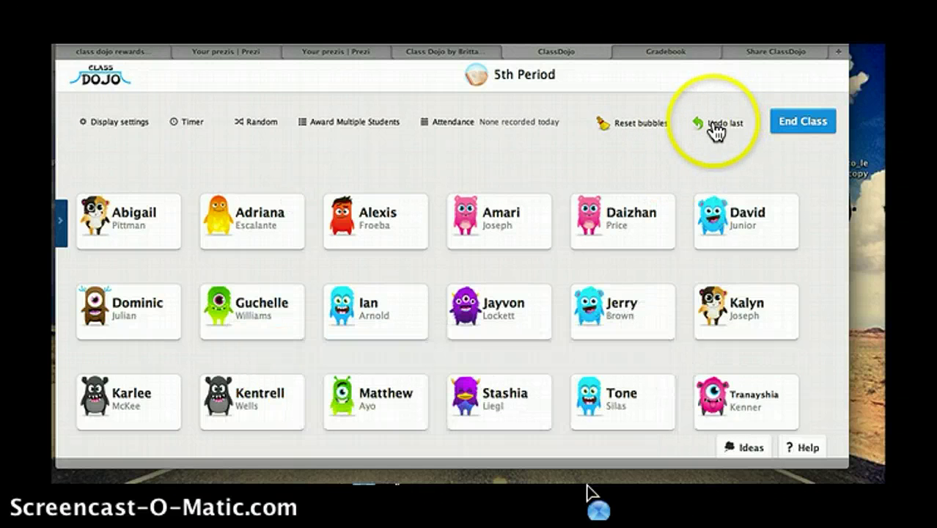
left_click(351, 124)
left_click(293, 192)
left_click(338, 275)
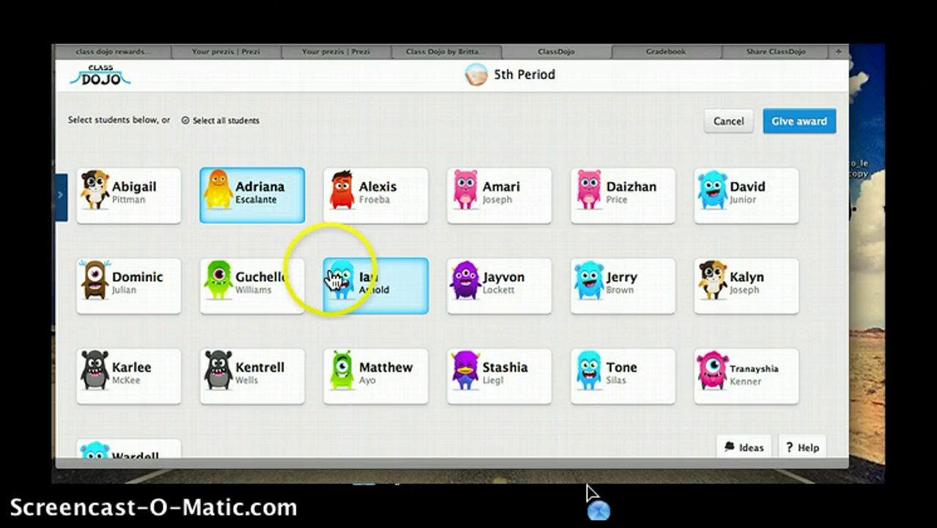
left_click(483, 214)
left_click(417, 214)
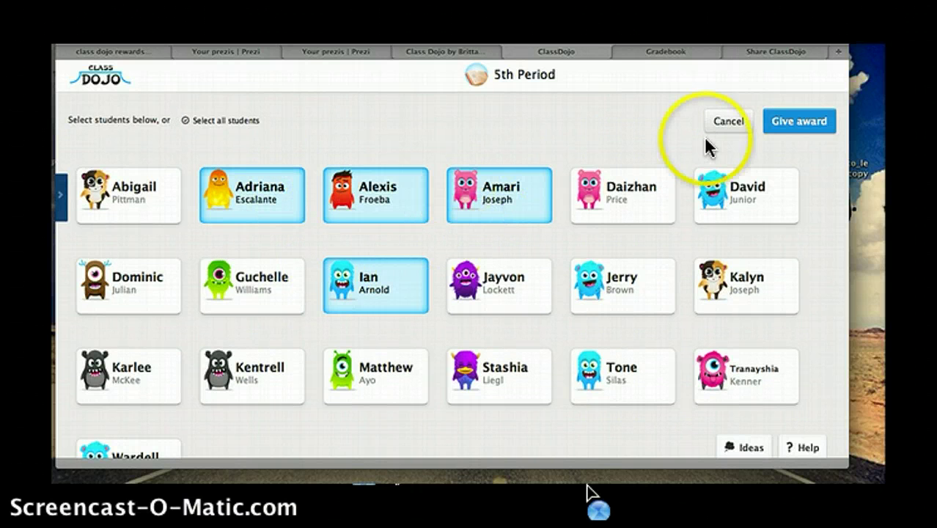
left_click(783, 126)
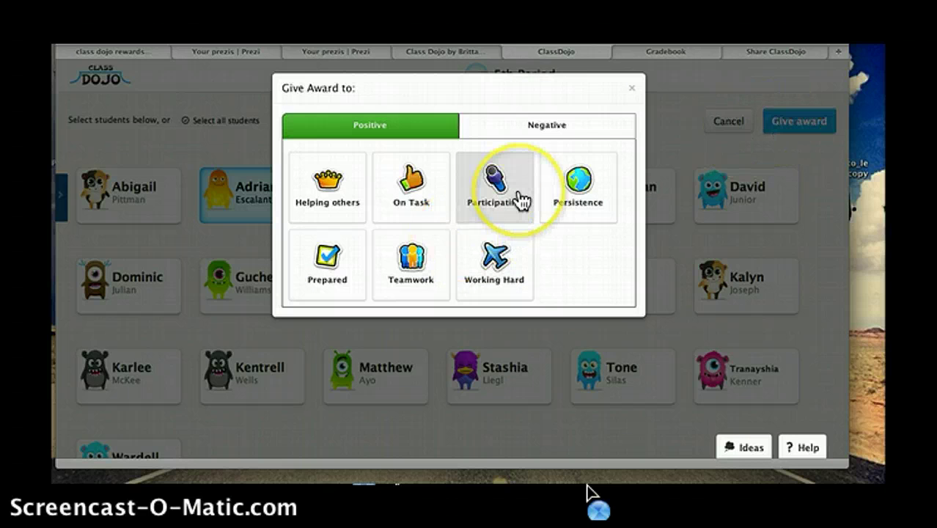
left_click(412, 258)
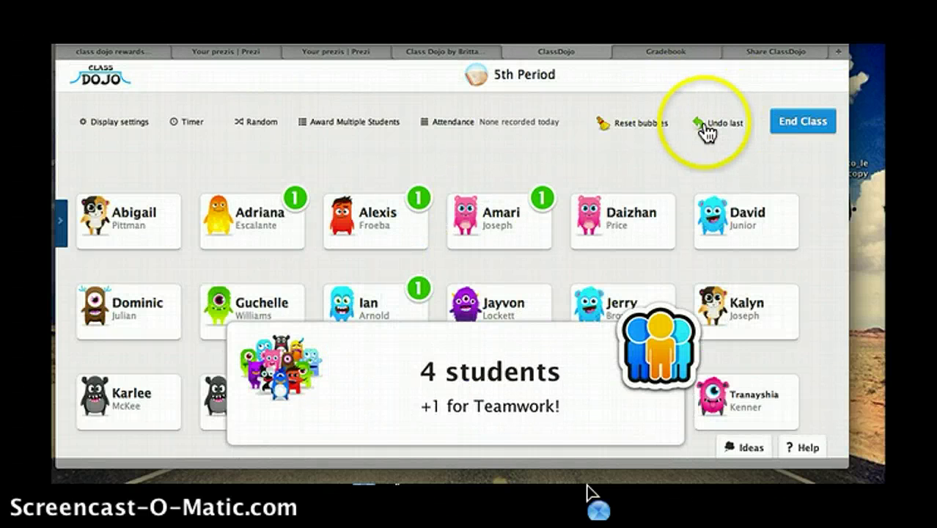
left_click(710, 129)
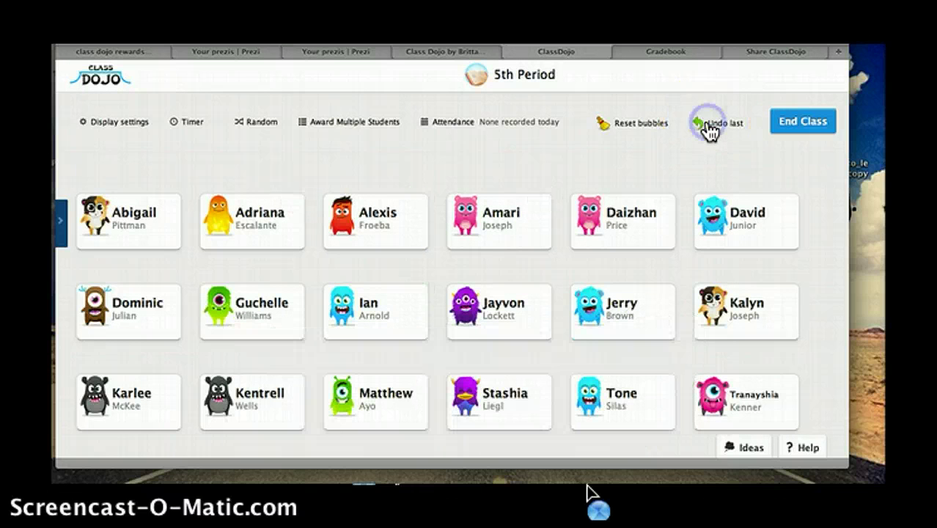
Start attendance for 5th Period, then cancel it without saving
left_click(469, 123)
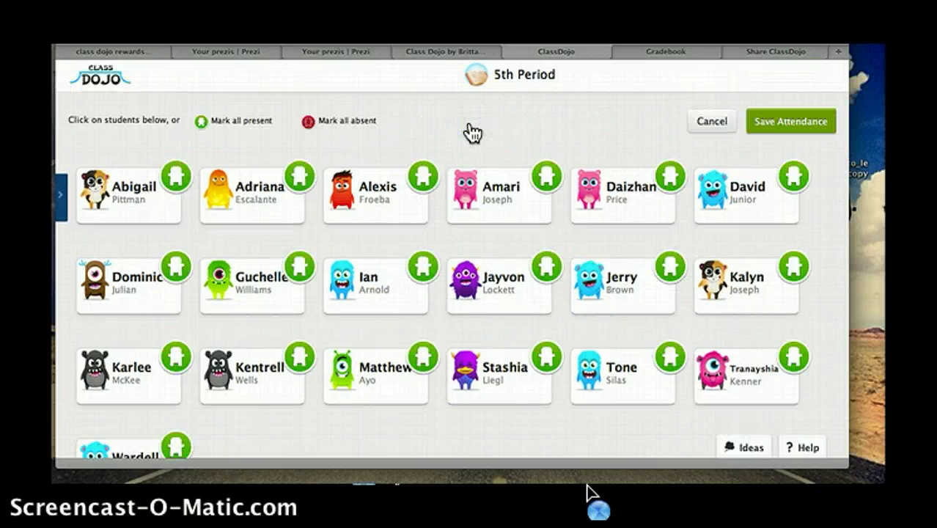
left_click(709, 123)
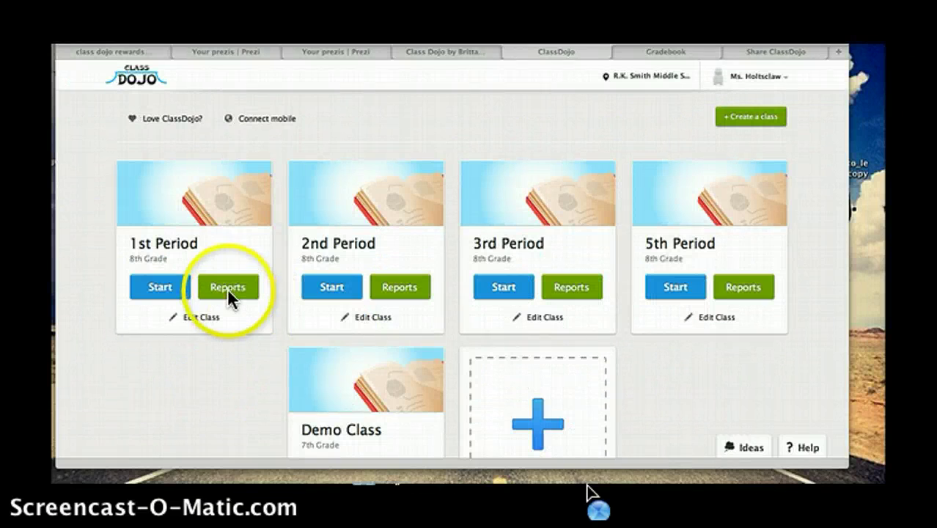
left_click(229, 289)
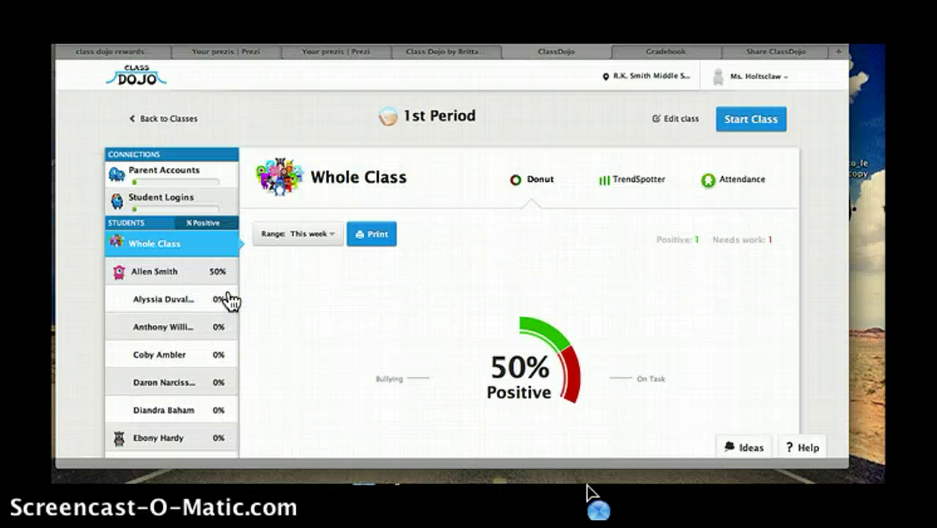
scroll(322, 338, "down", 3)
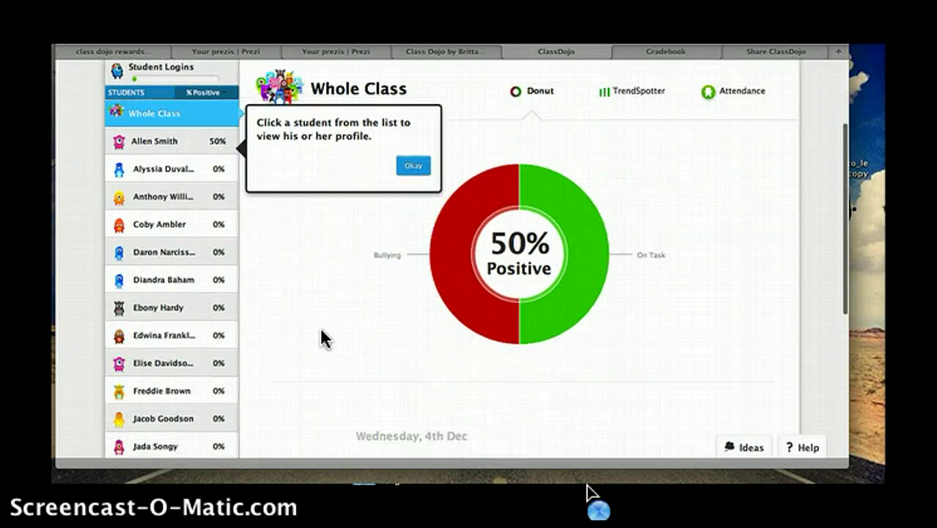
scroll(323, 338, "up", 3)
scroll(322, 338, "down", 10)
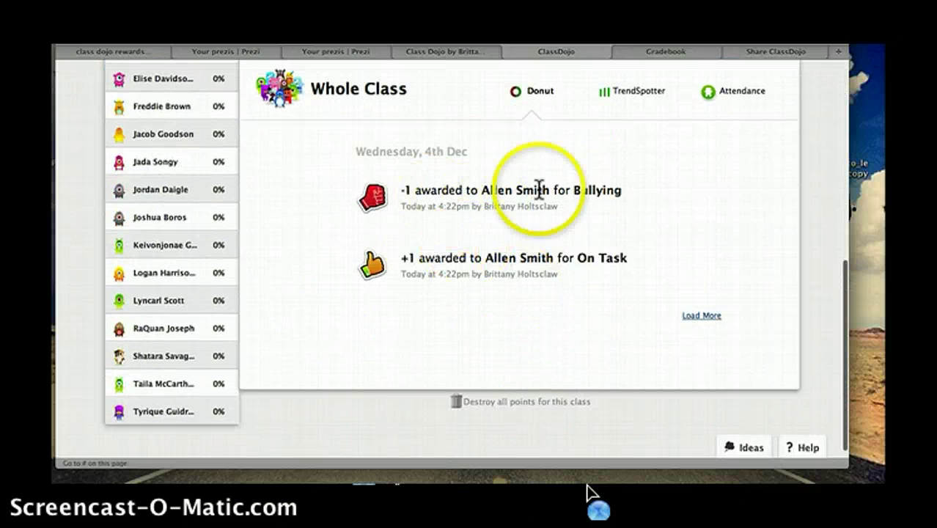
left_click(182, 249)
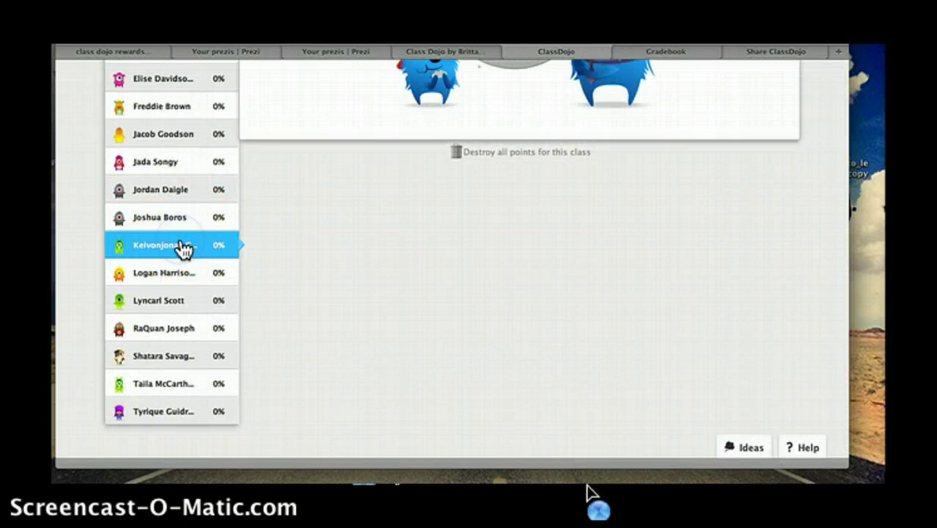
scroll(182, 249, "up", 3)
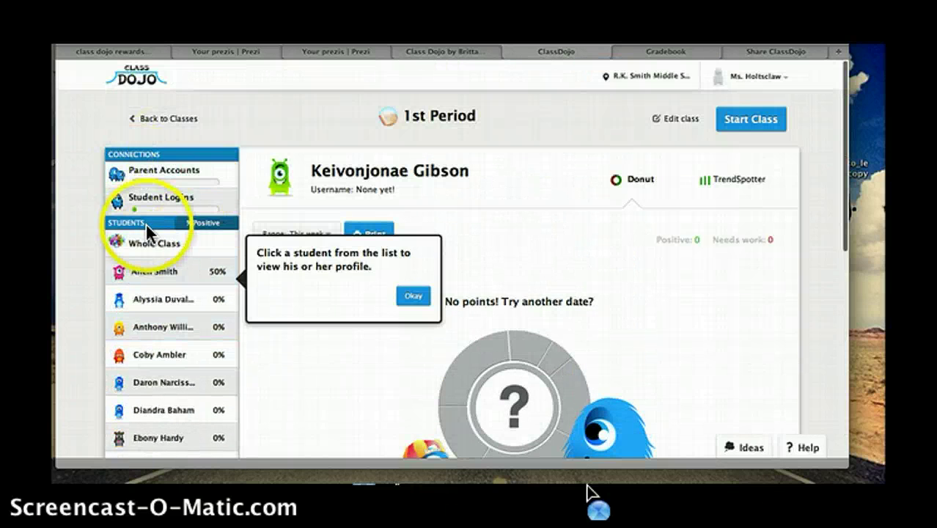
left_click(152, 253)
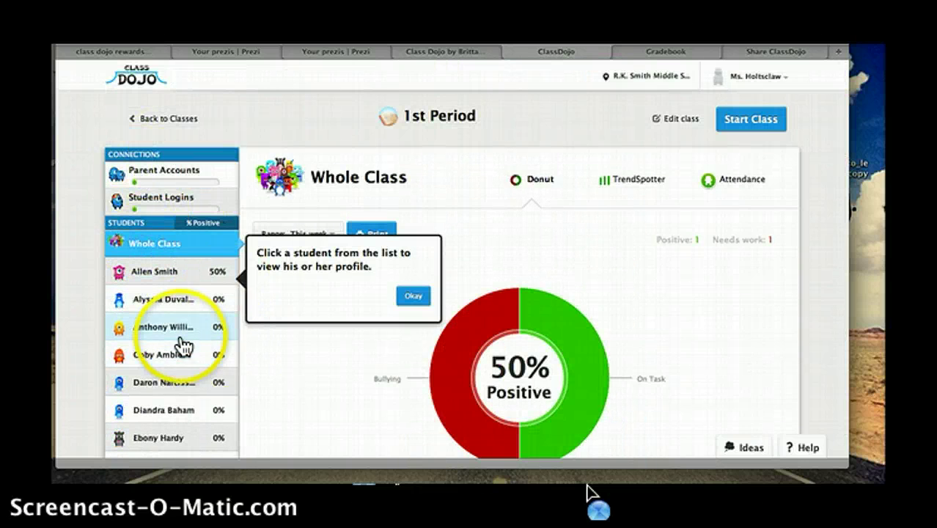
Open 1st Period's Parent Accounts page and scroll through the parent email list
left_click(183, 181)
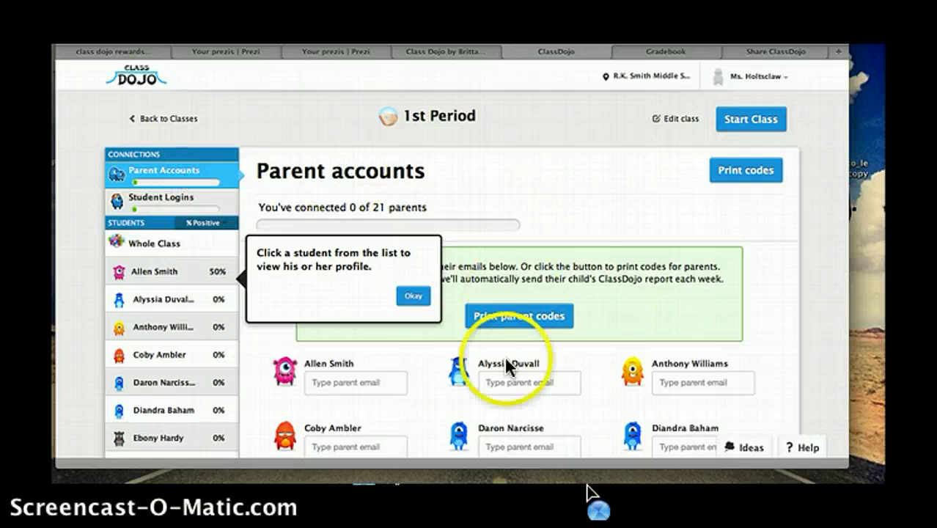
scroll(456, 407, "down", 2)
scroll(456, 406, "down", 5)
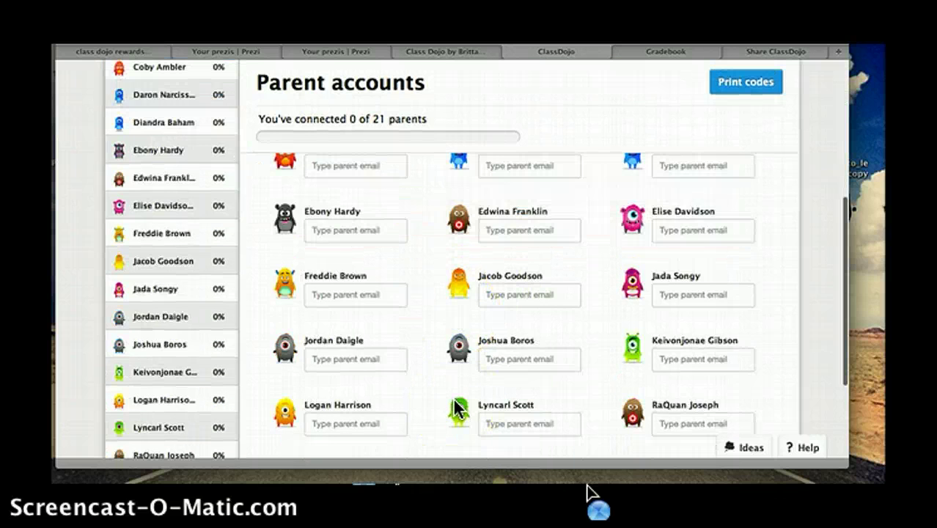
scroll(456, 408, "up", 8)
scroll(443, 407, "down", 5)
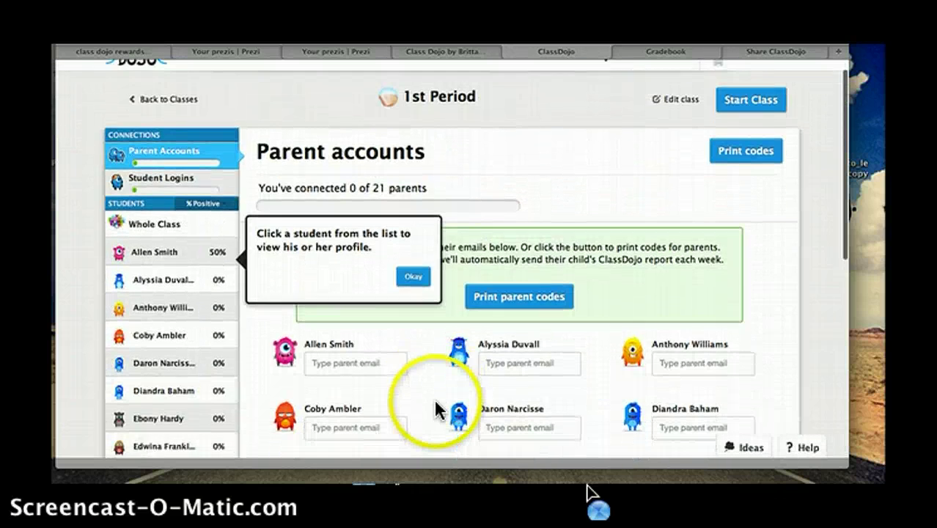
scroll(462, 352, "up", 4)
scroll(461, 352, "up", 1)
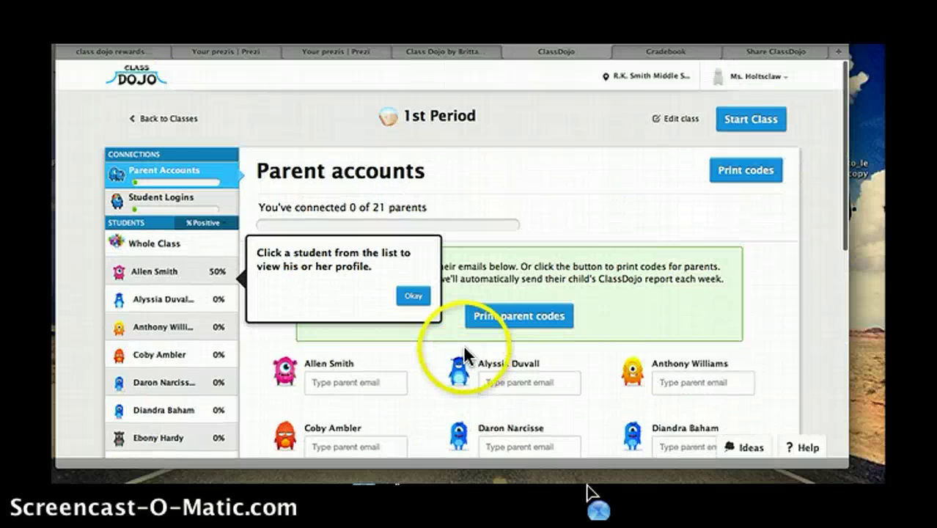
Dismiss the student profile tip and bring up the Student Logins page
left_click(412, 295)
left_click(551, 322)
left_click(154, 208)
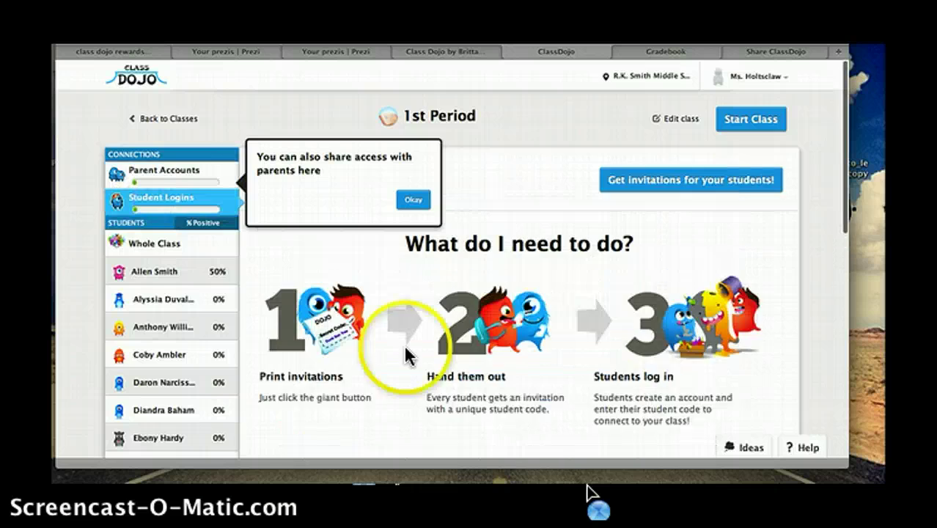
Scroll through the Student Logins page, dismiss the share-with-parents tip, and return to Classes
left_click(382, 372)
scroll(382, 372, "down", 3)
scroll(381, 372, "up", 2)
scroll(383, 372, "down", 5)
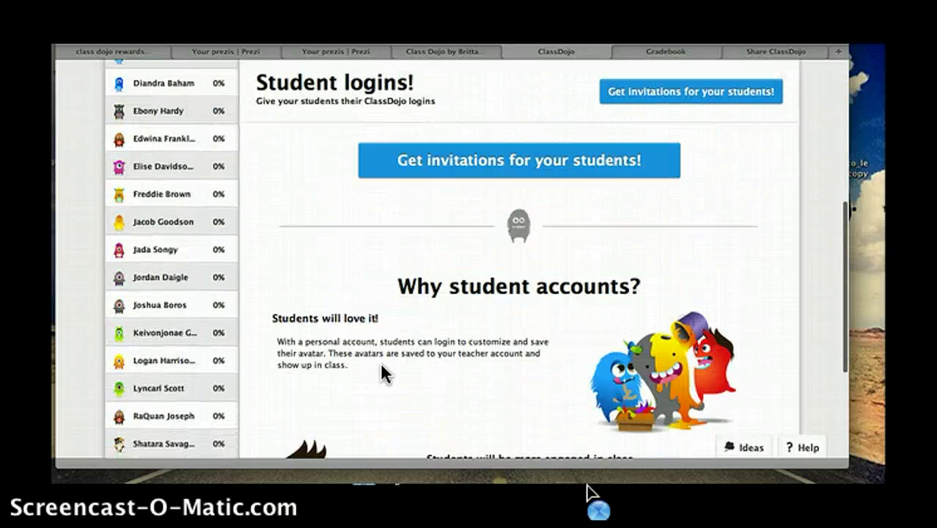
scroll(383, 372, "up", 4)
scroll(383, 372, "up", 3)
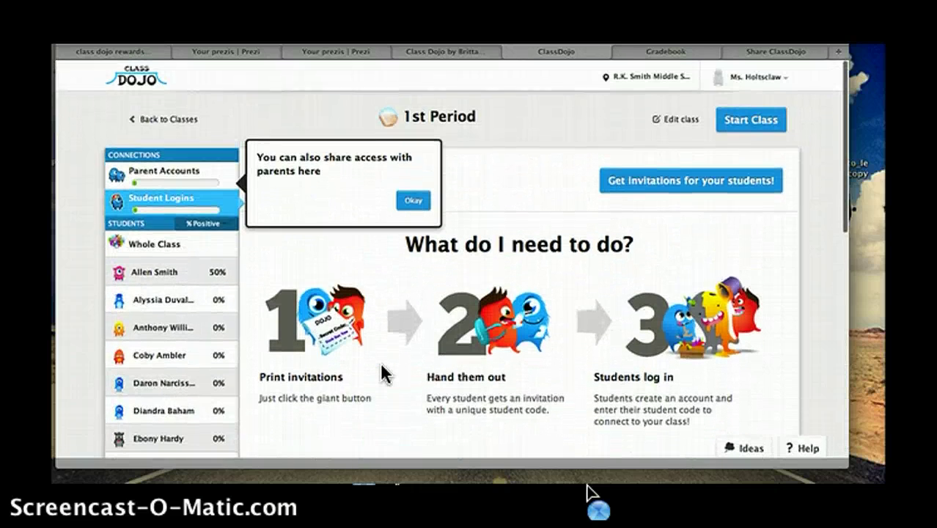
left_click(413, 200)
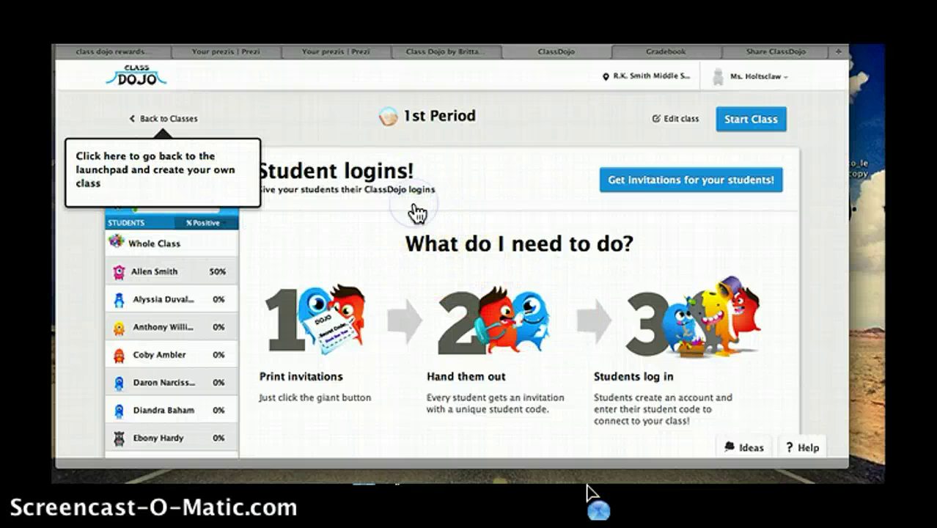
left_click(167, 119)
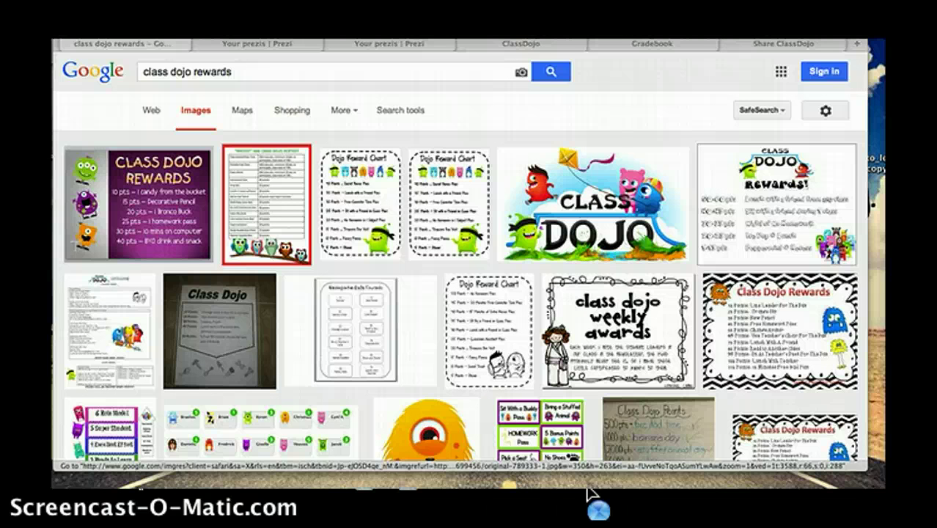
Preview and close the Dojo Reward Chart and Class Dojo Rewards! chart images
left_click(363, 231)
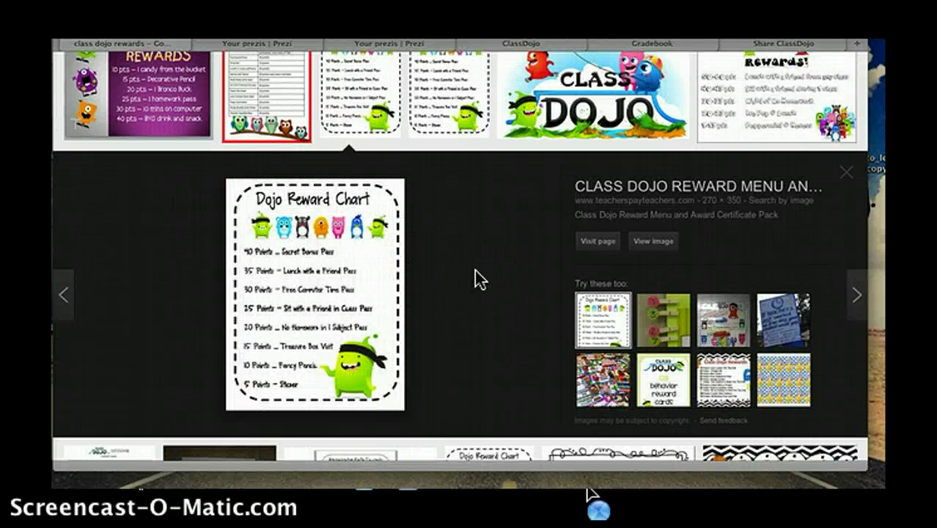
left_click(844, 175)
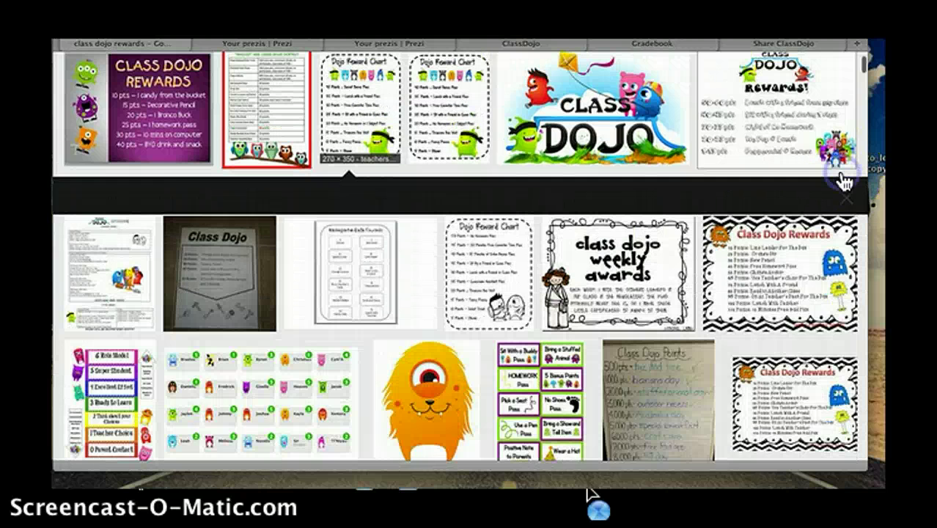
left_click(799, 117)
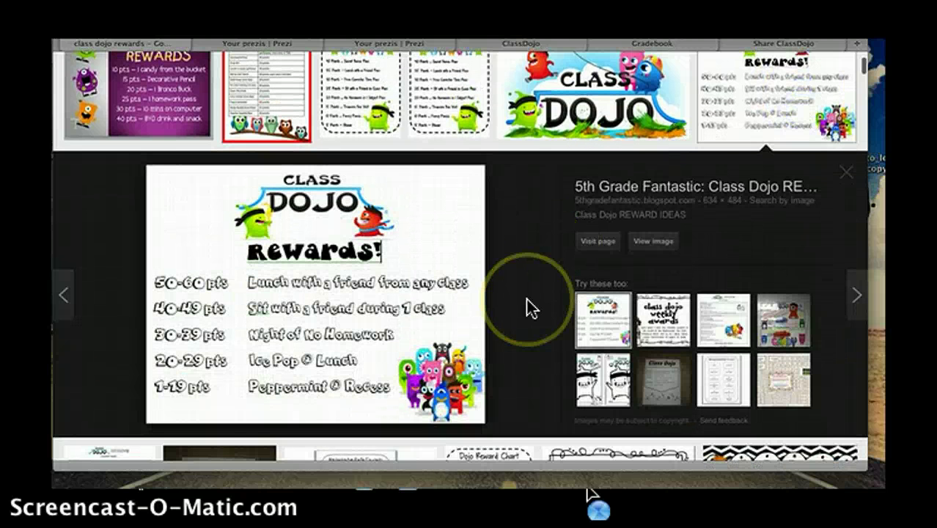
left_click(847, 178)
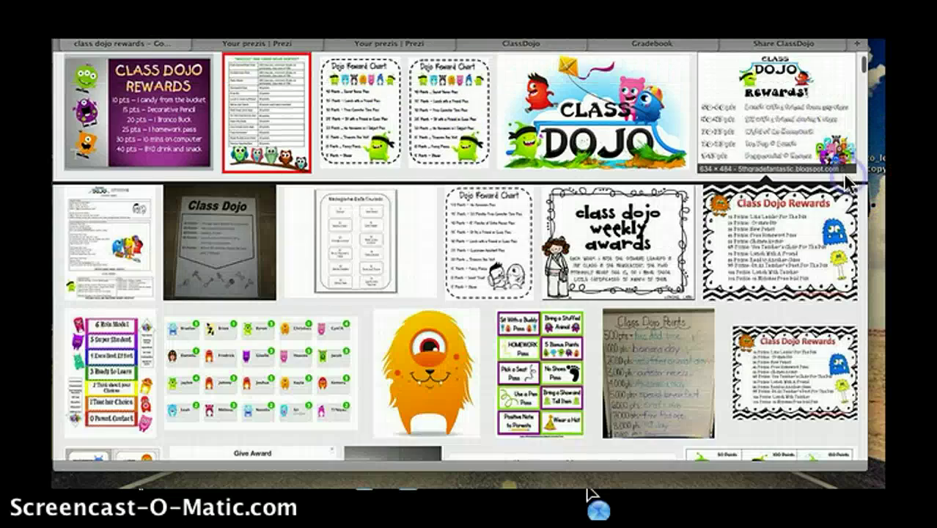
scroll(492, 274, "down", 5)
left_click(492, 275)
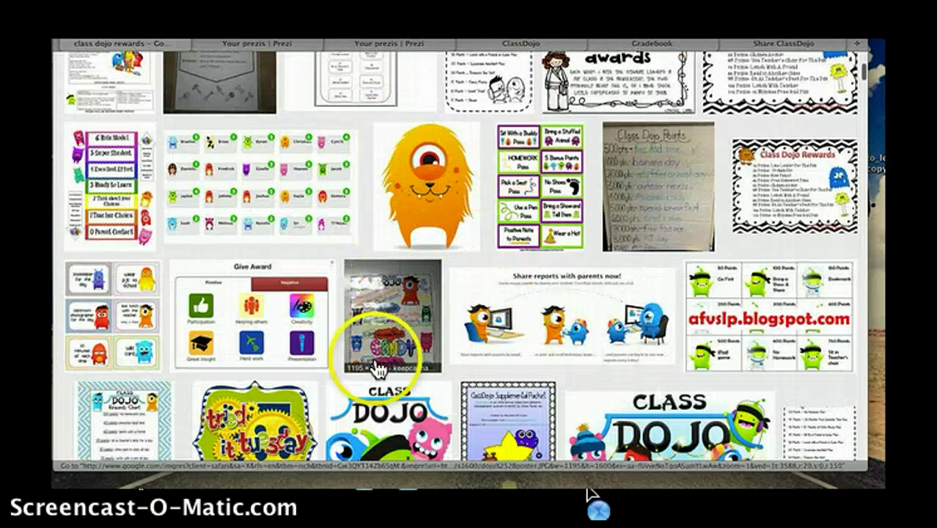
scroll(374, 366, "down", 5)
Preview the points list and Points Rewards charts, then open the Free Computer Time Pass coupon
left_click(523, 401)
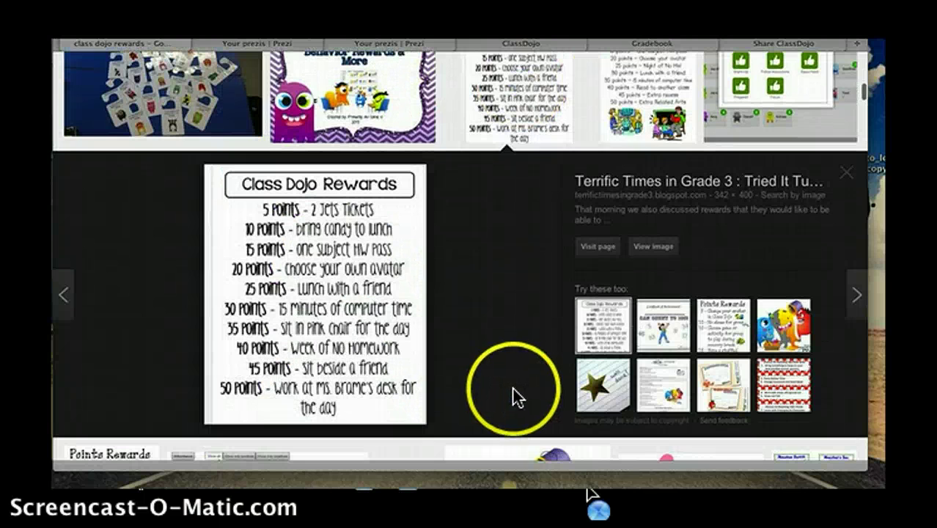
left_click(845, 175)
scroll(602, 322, "down", 3)
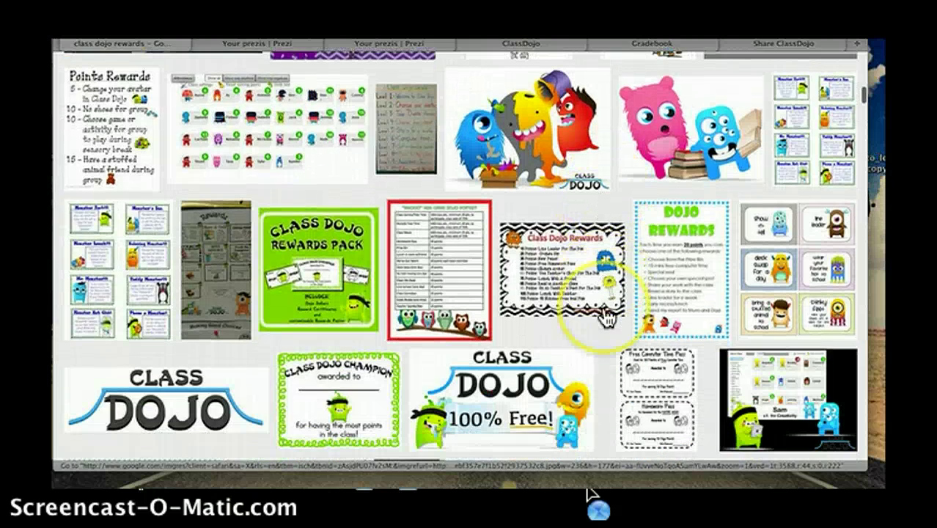
left_click(125, 143)
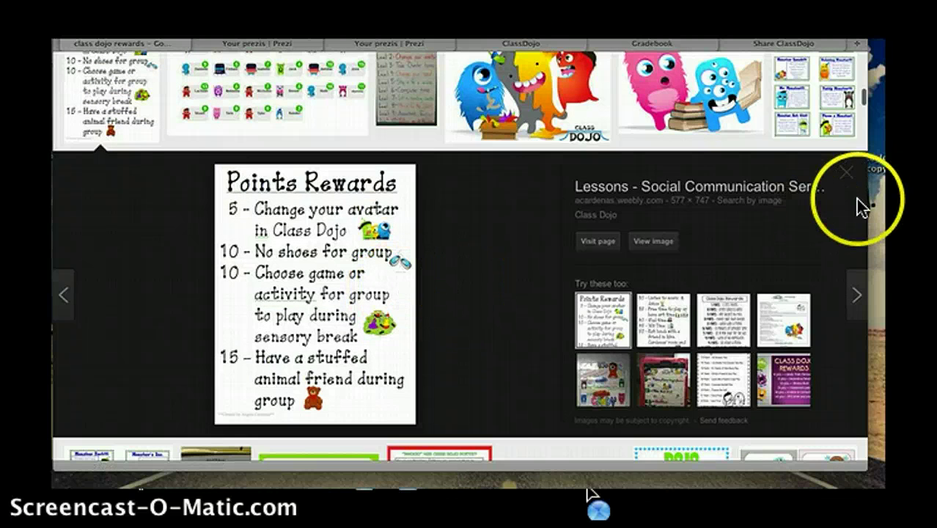
left_click(847, 176)
scroll(538, 344, "down", 3)
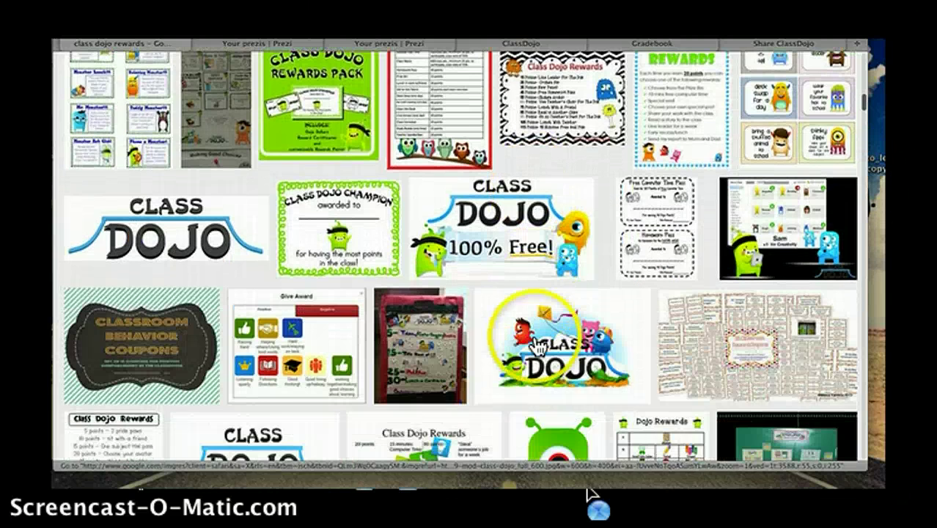
left_click(665, 236)
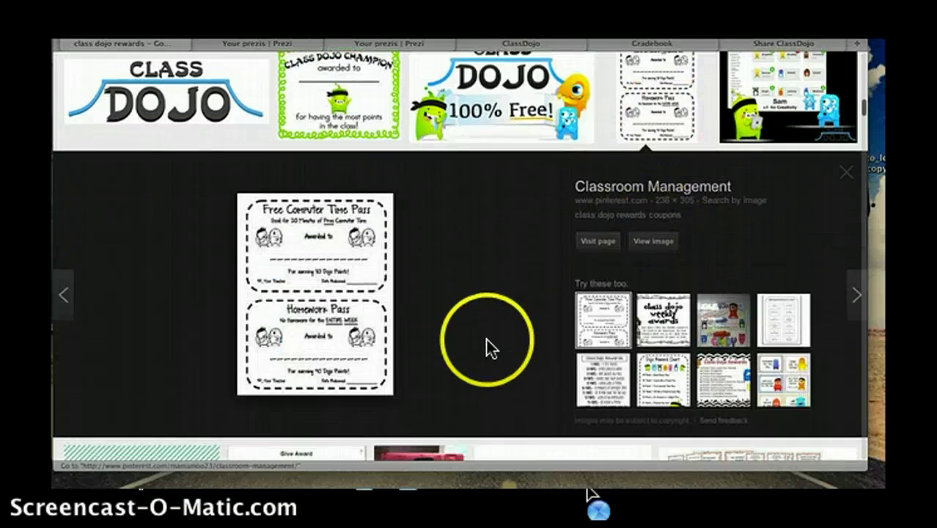